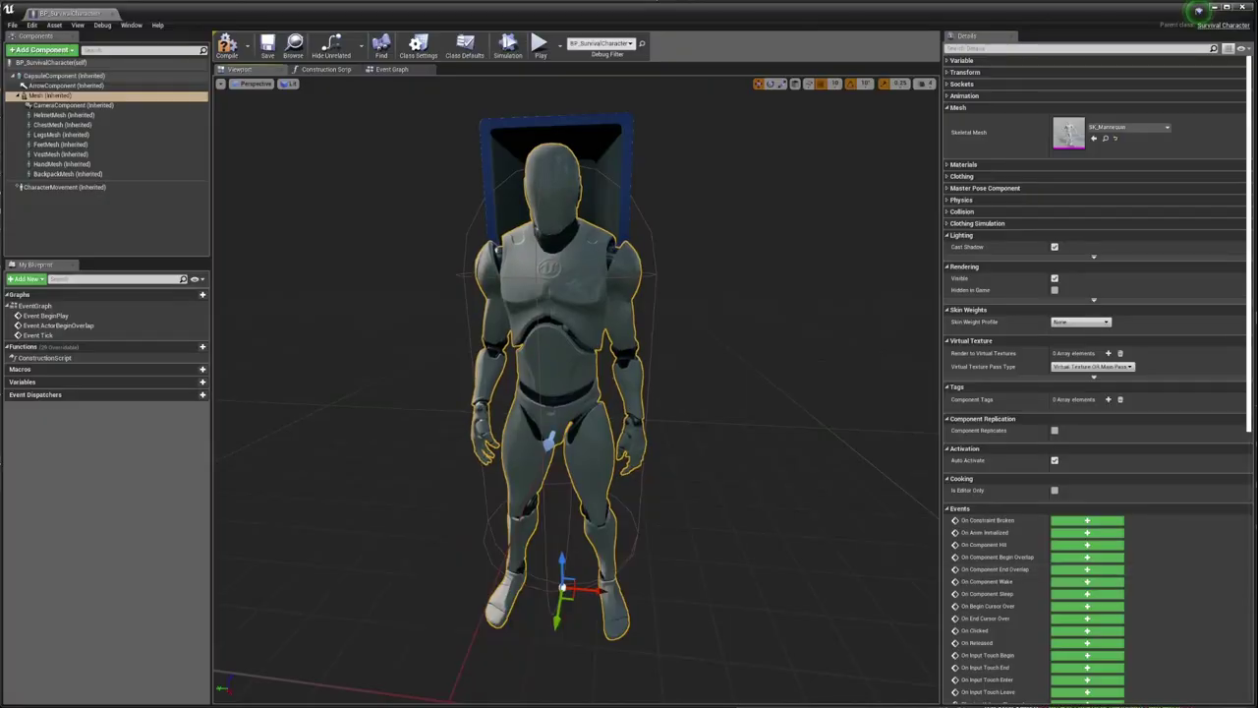
- Set ChestMesh's Skeletal Mesh to the full base body asset
click(160, 126)
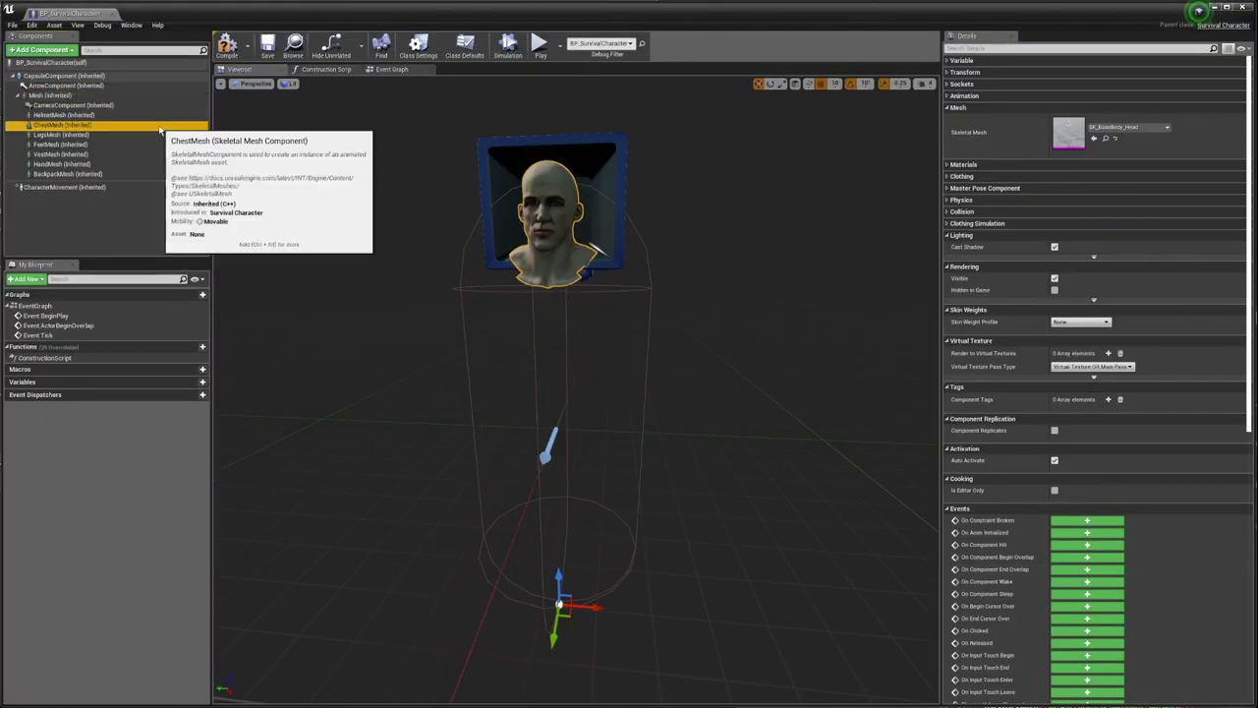
click(1130, 177)
click(1140, 295)
- Assign a skeletal mesh to FeetMesh and start a Play-in-Editor session
click(60, 145)
click(1130, 418)
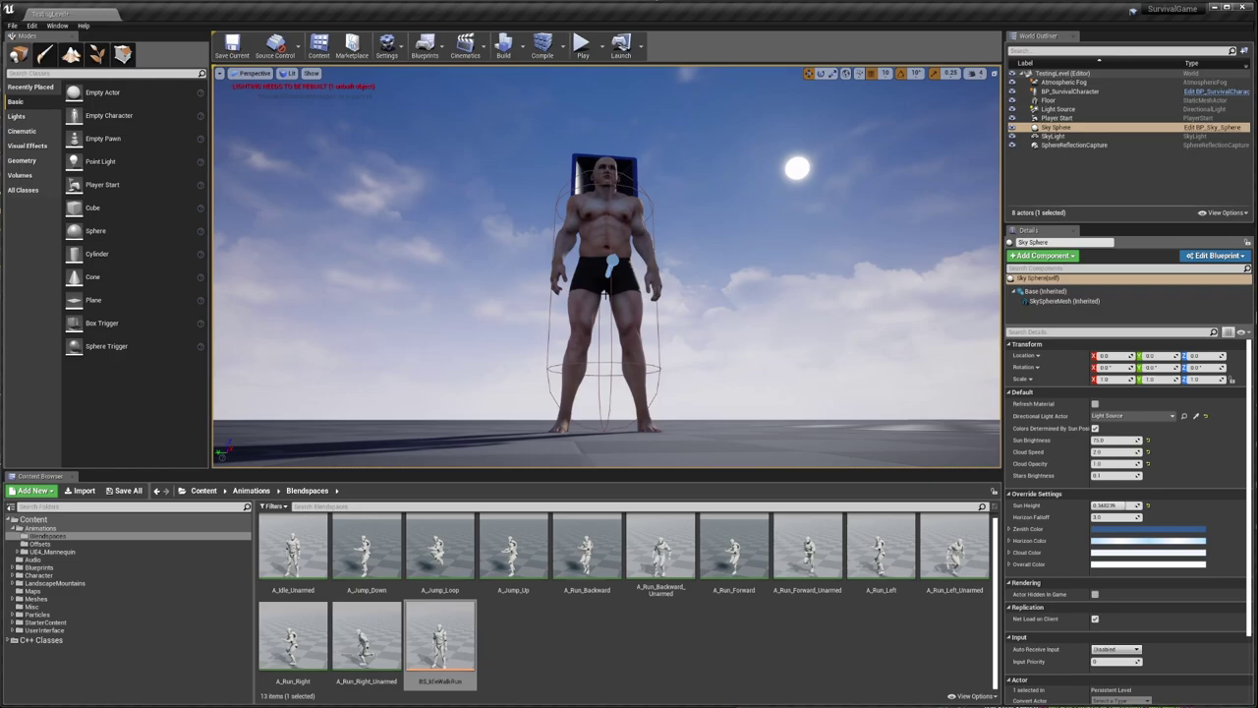
key(alt+p)
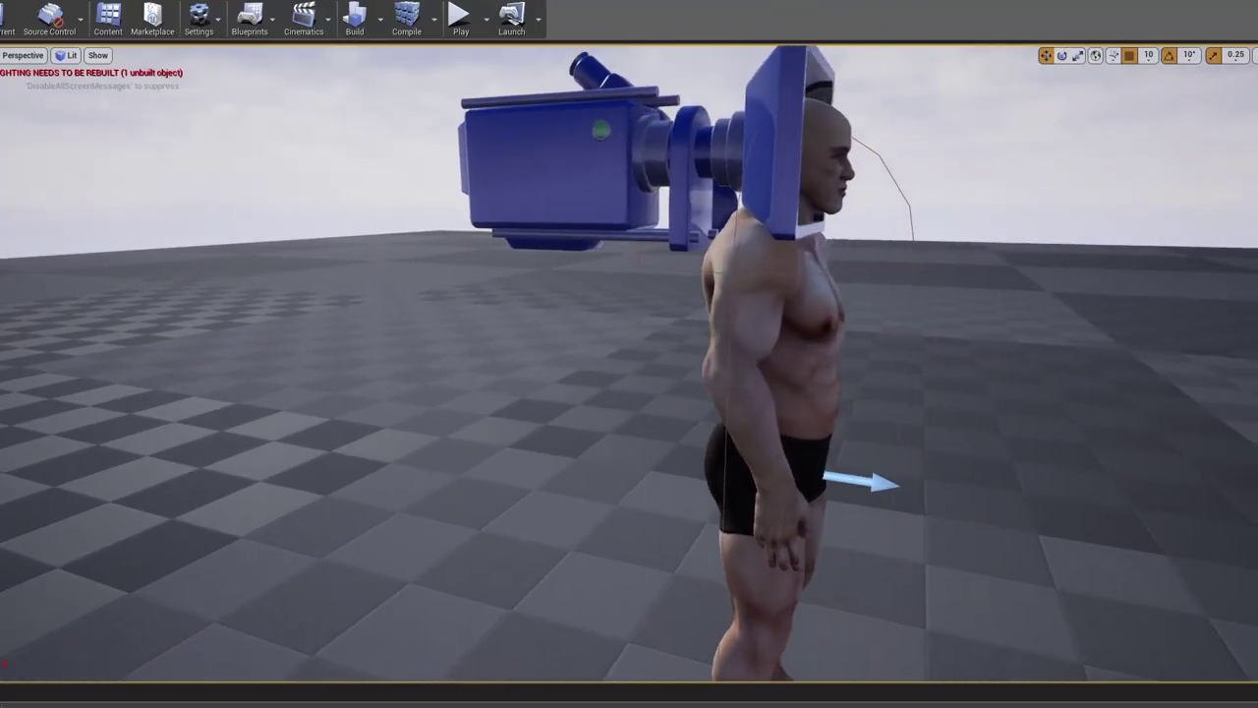
key(alt+p)
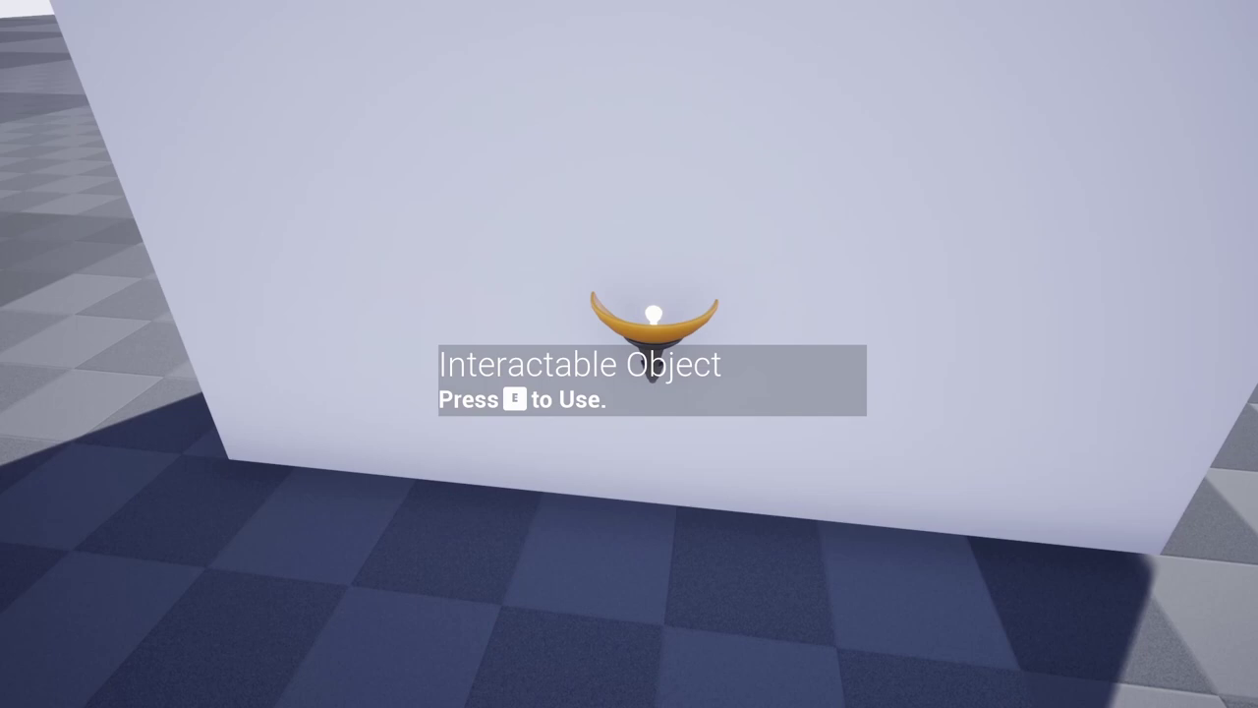
- Toggle the wall lamp on and off with E, then walk back toward it
key(e)
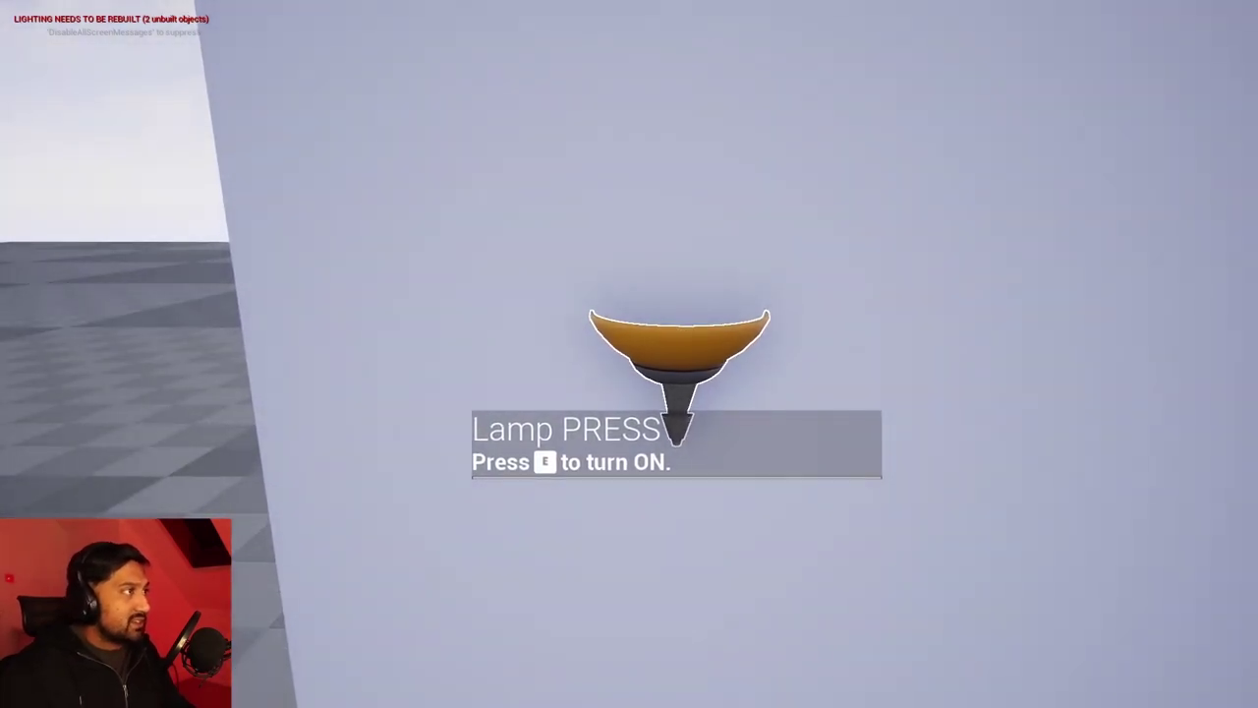
key(e)
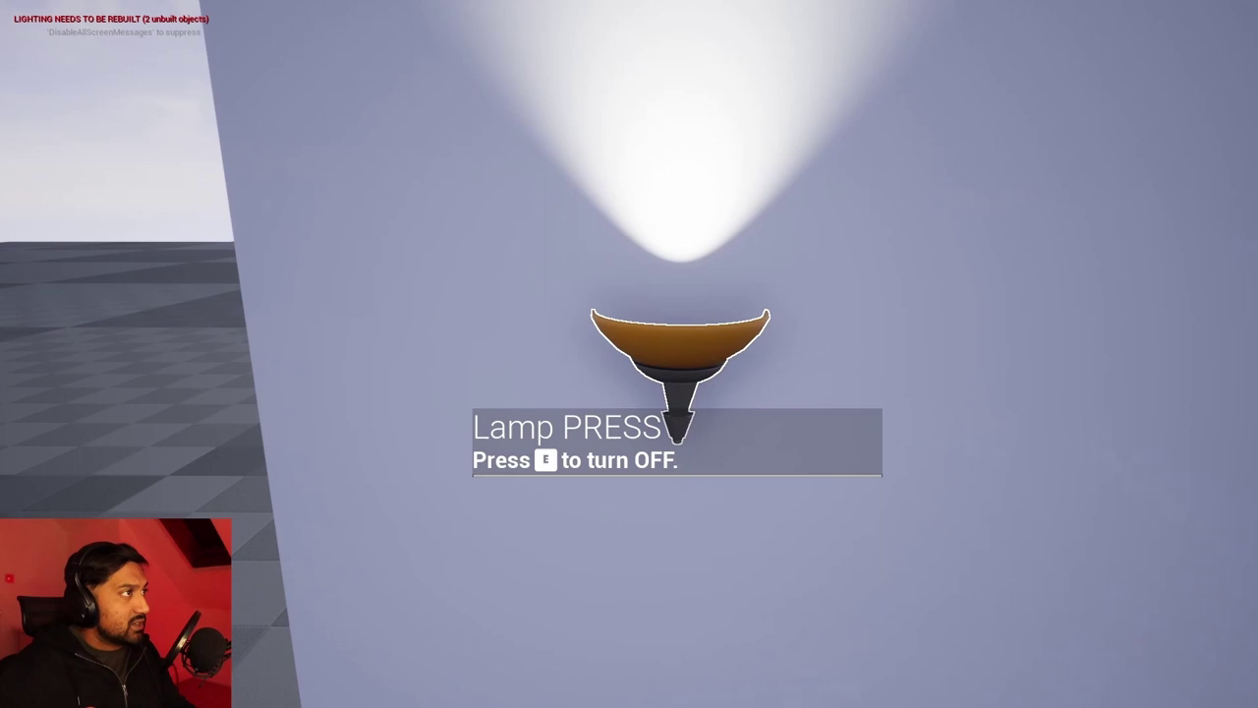
key(e)
key(e)
key(e)
key(e)
key(e)
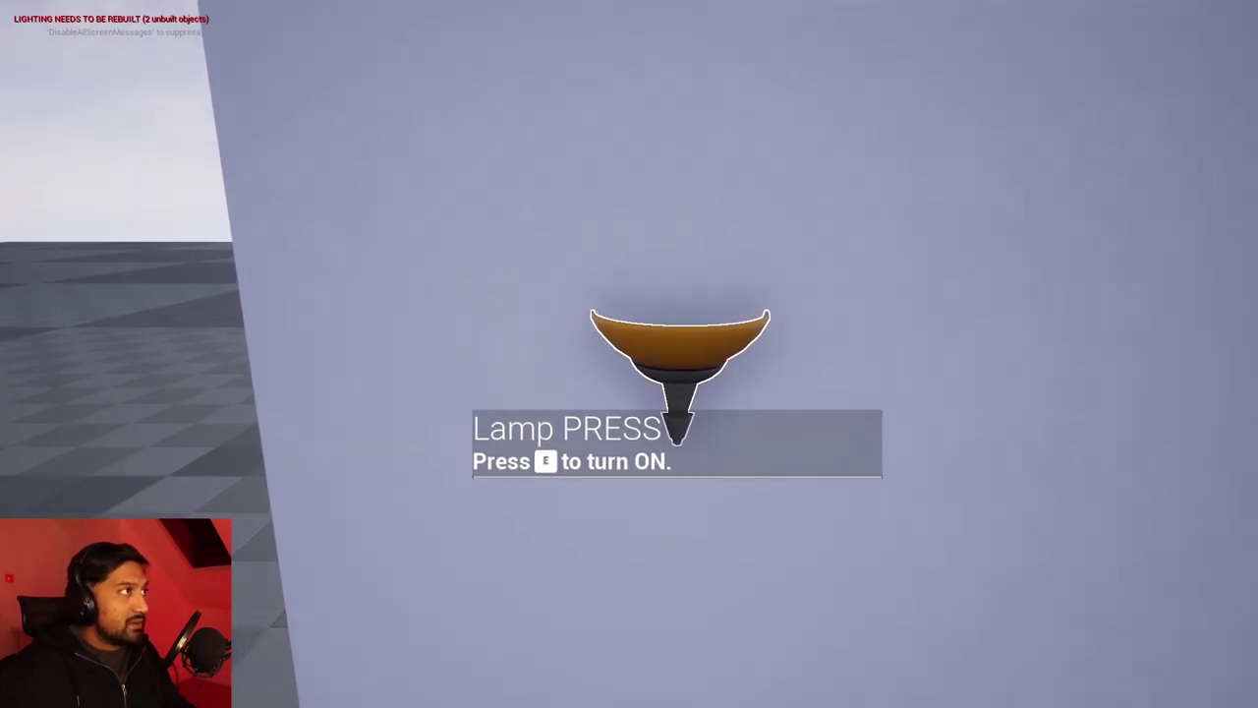
key(w)
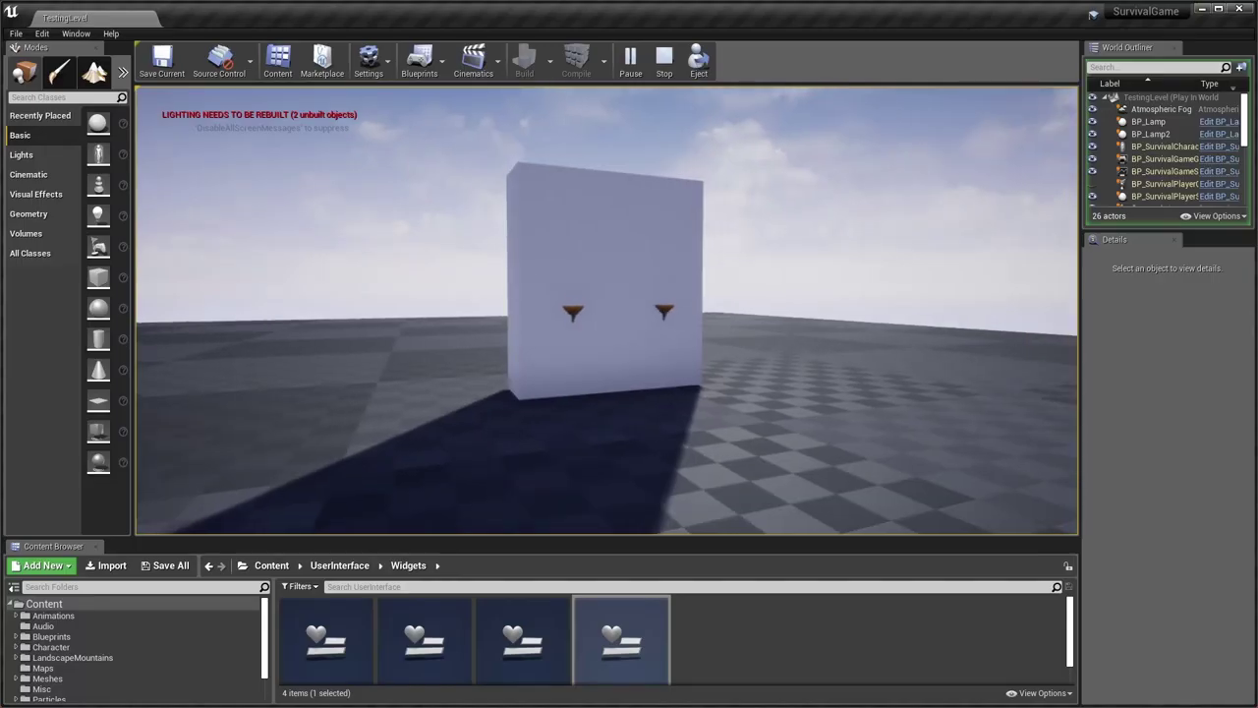
- Check the in-game inventory, then place a WBP_InventoryItem tile into InventoryItemsBox
key(i)
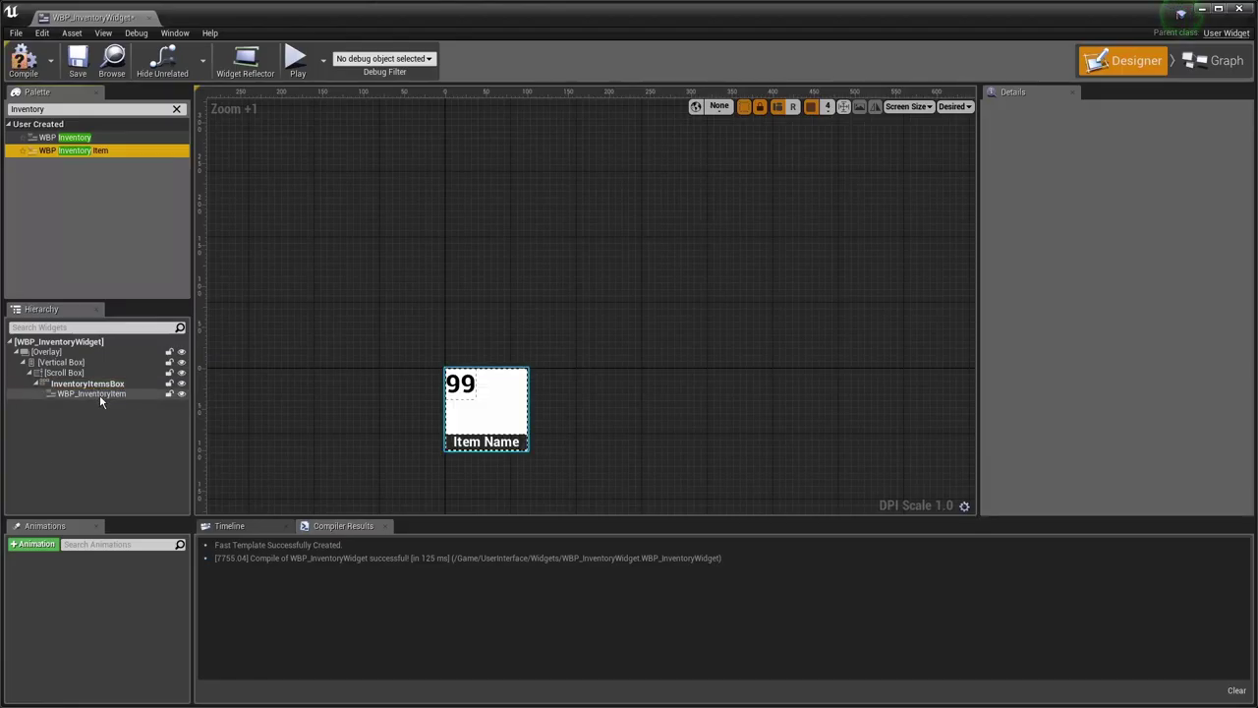
drag(99, 394, 100, 394)
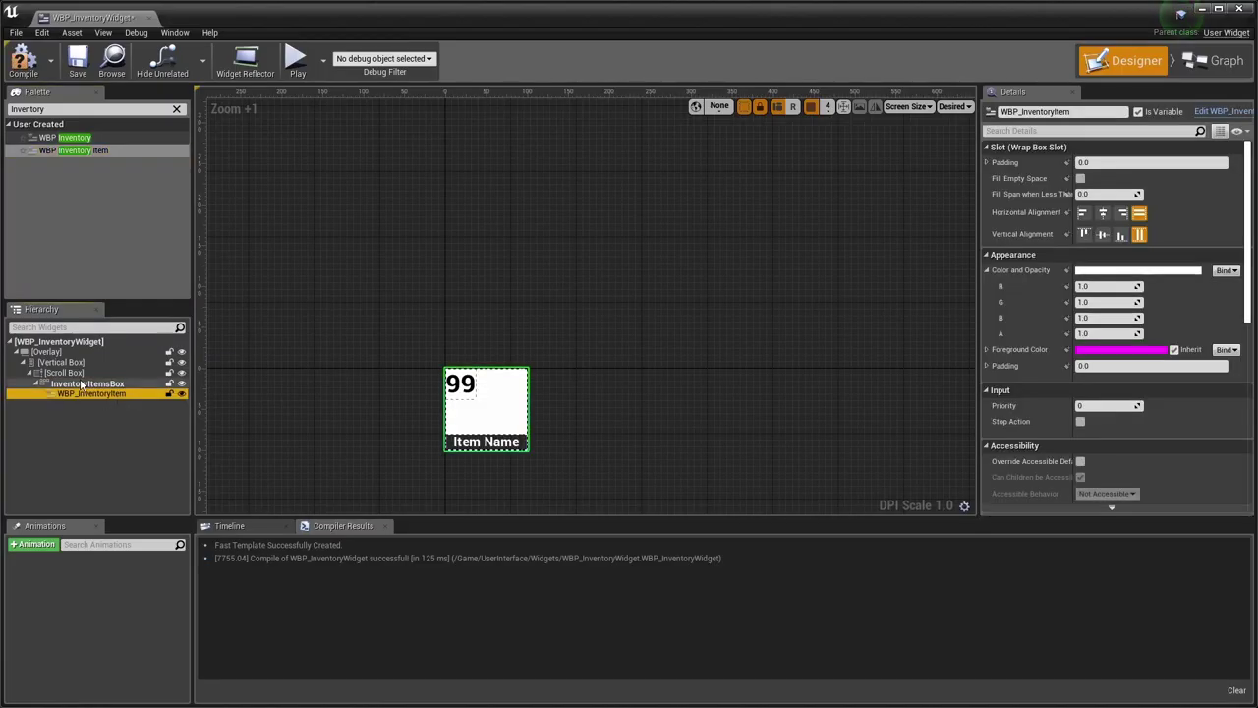
scroll(685, 362, down, 3)
click(685, 363)
- Duplicate the item tile into seven placeholder tiles stacked in a column
key(ctrl+v)
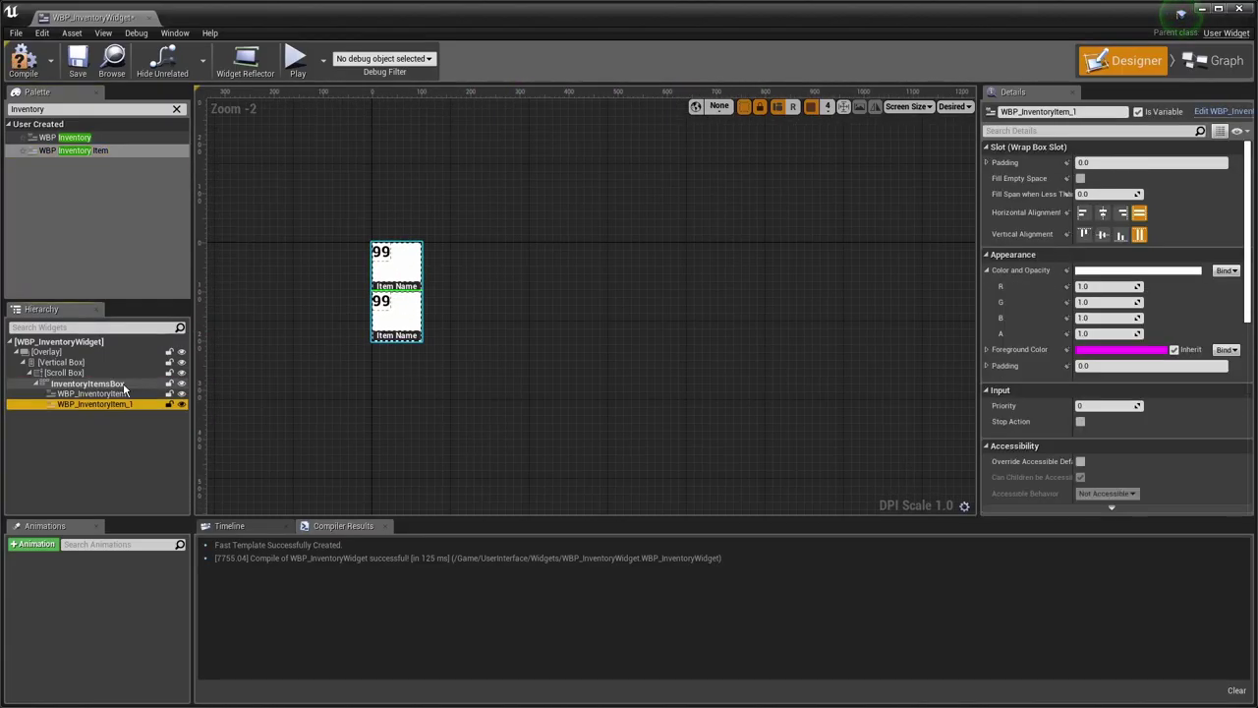
key(ctrl+v)
key(ctrl+v)
key(ctrl+v)
key(ctrl+v)
key(ctrl+v)
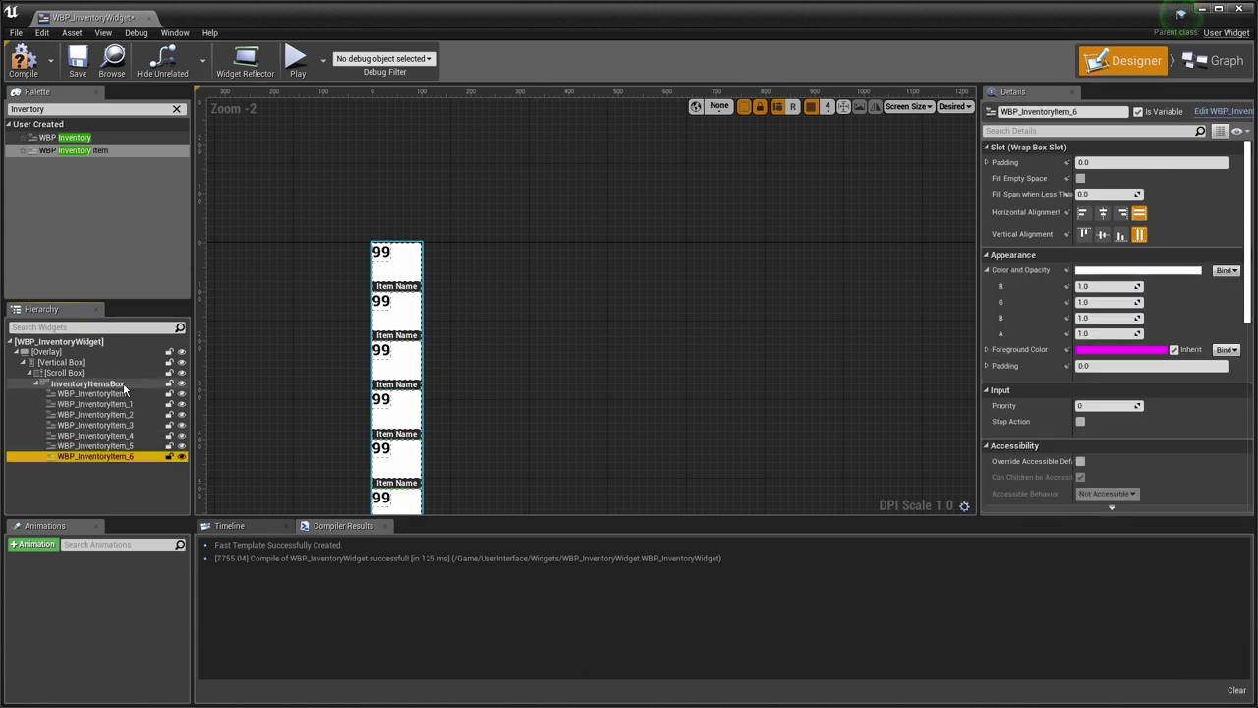
scroll(596, 325, down, 2)
scroll(603, 354, up, 1)
right_drag(603, 354, 544, 357)
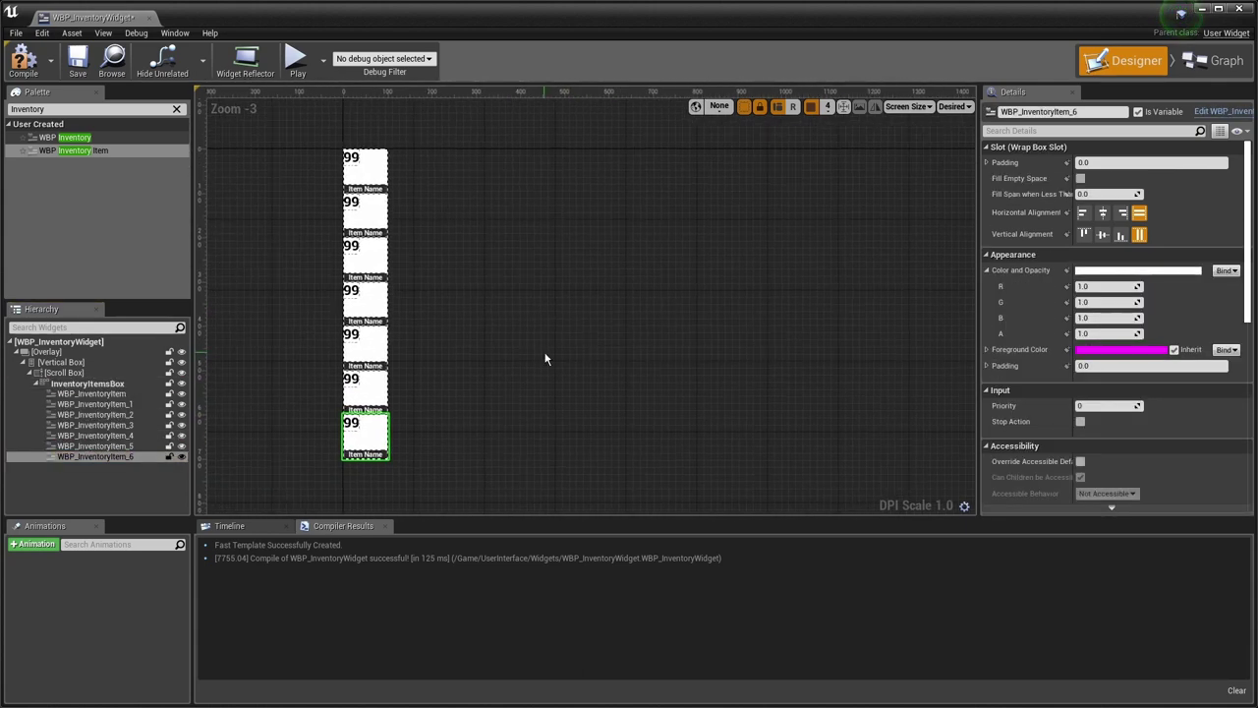
- Feed Get Items' Return Value into a new For Each Loop node
text(For)
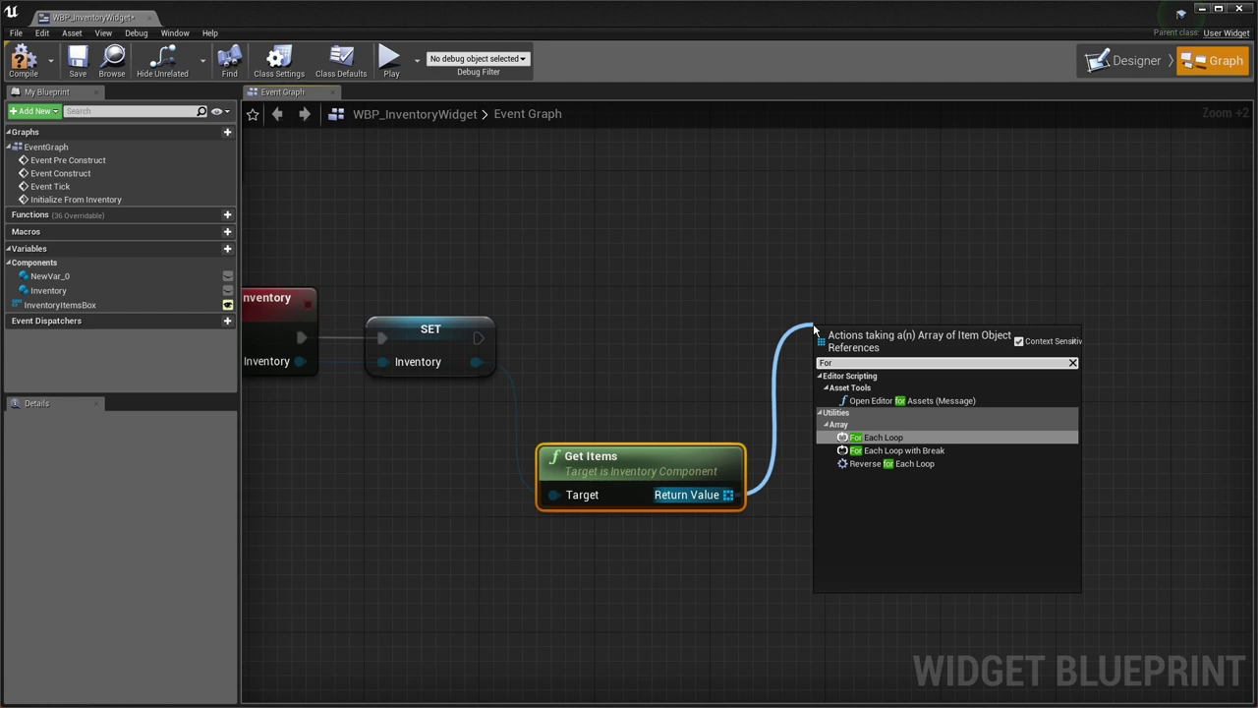
key(Return)
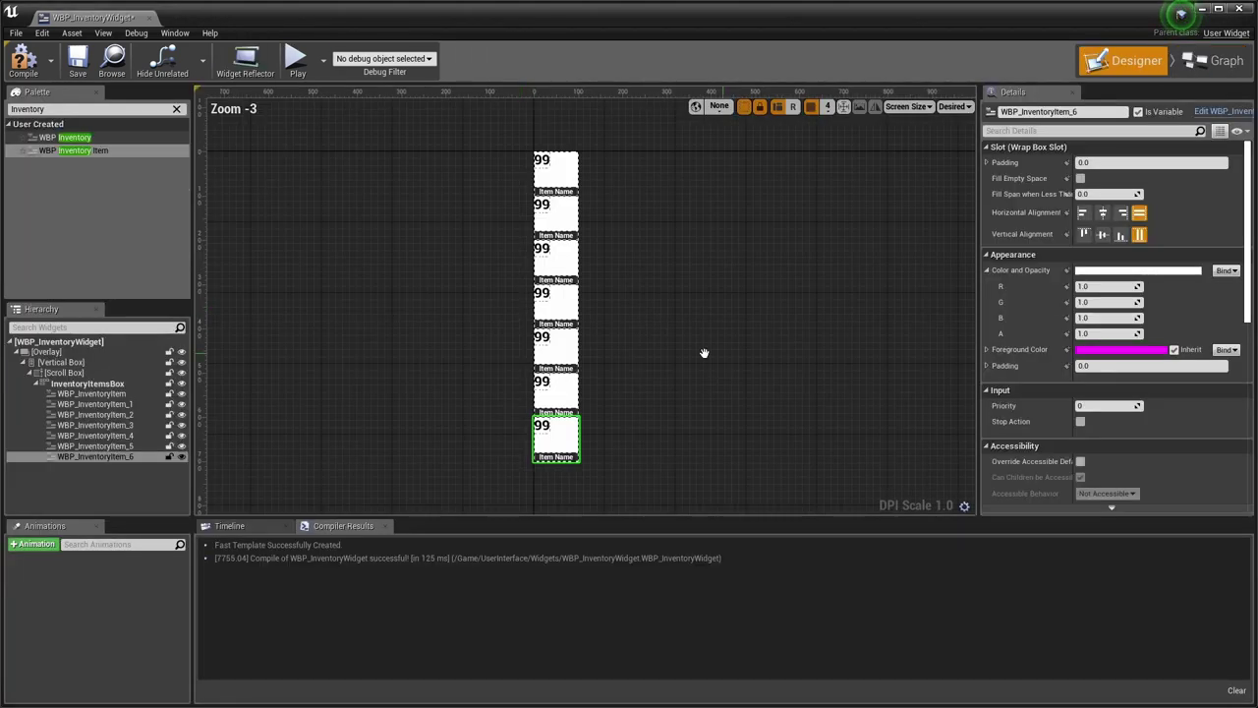
right_drag(703, 353, 547, 348)
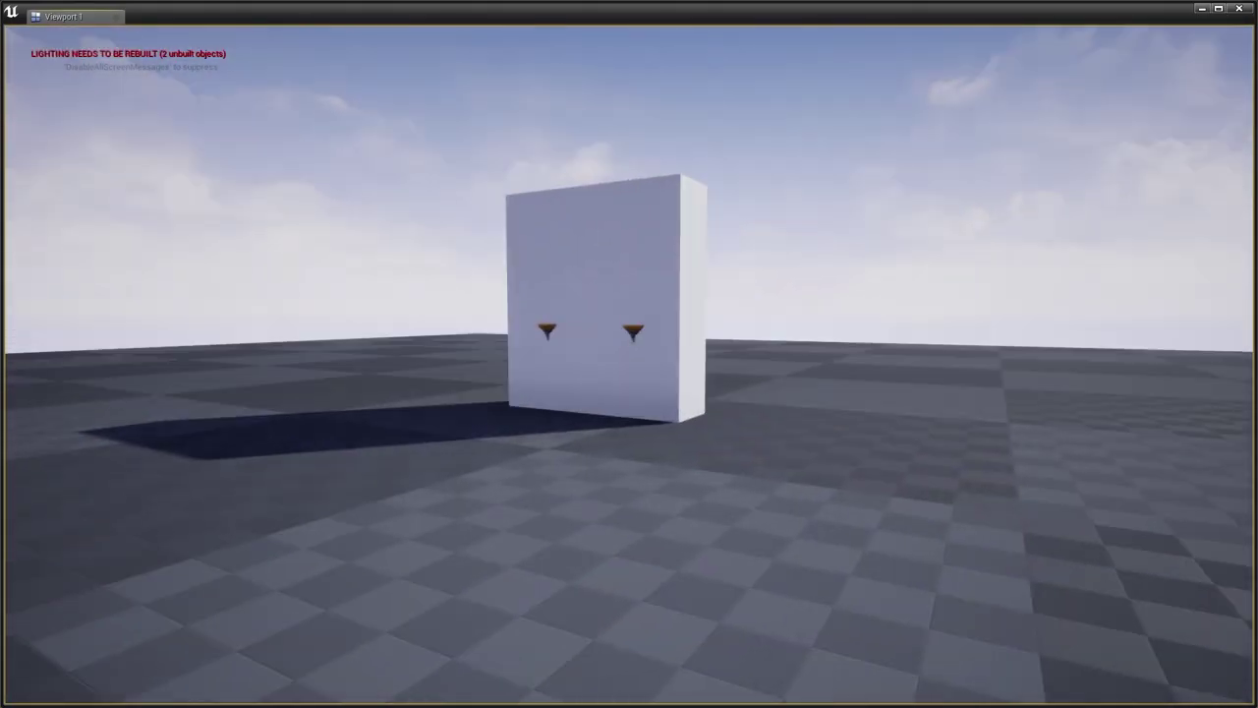
- Pick up the Assault Rifle and confirm it appears in the inventory beside Bread
key(i)
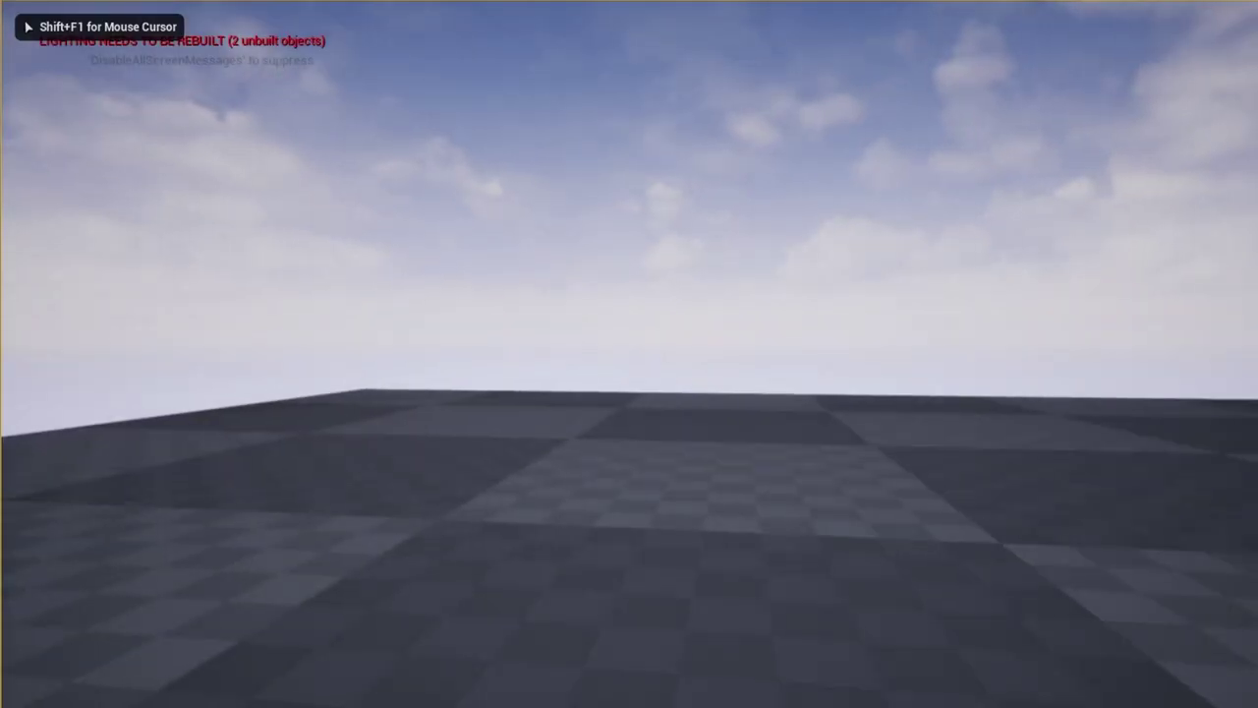
key(i)
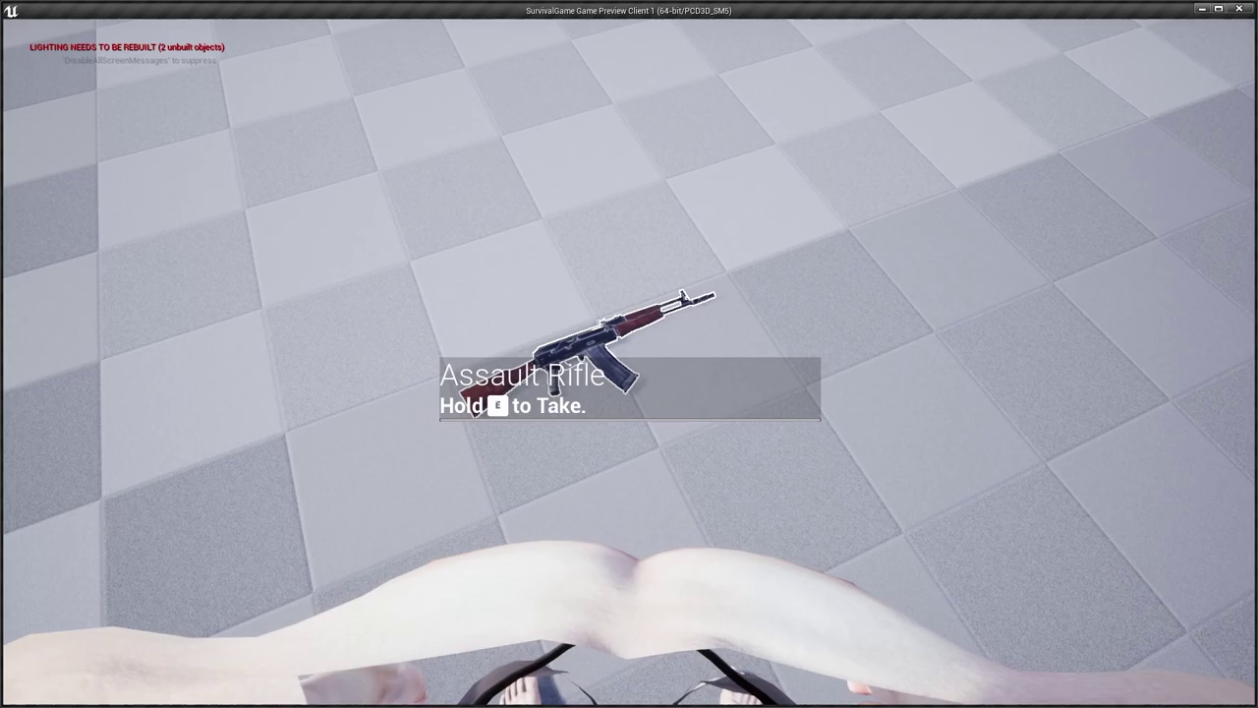
key(e)
key(i)
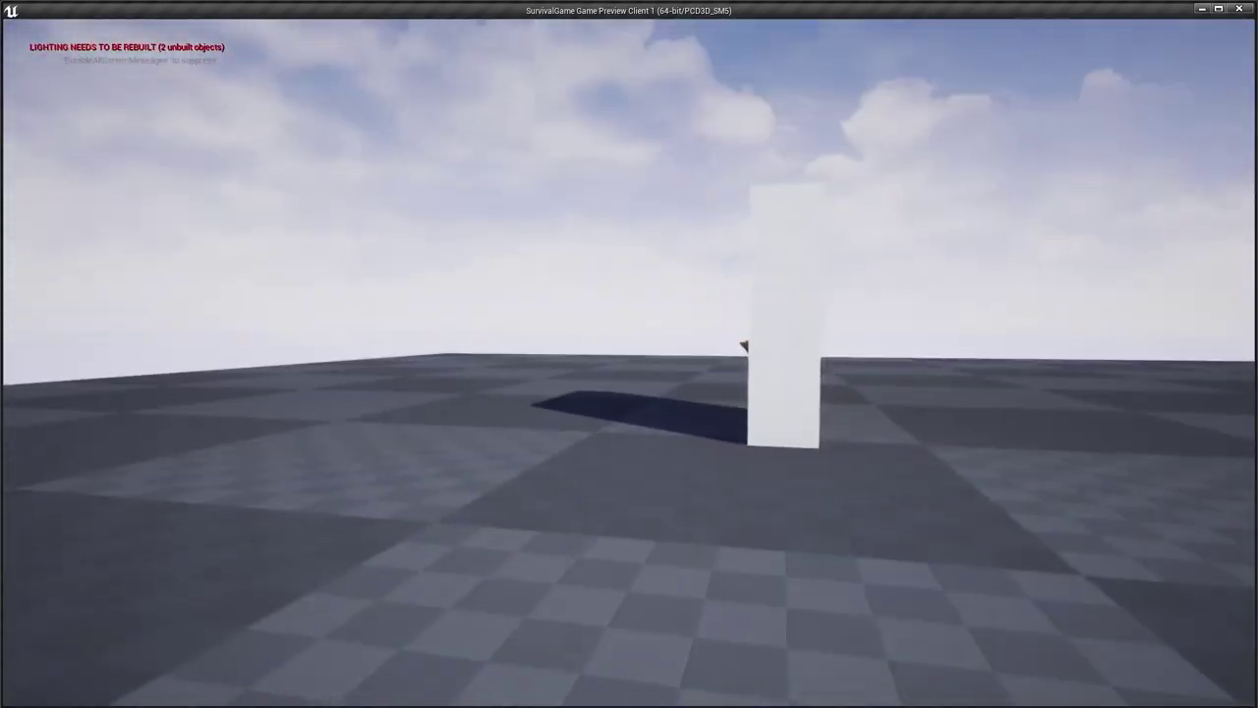
- Move the SceneCaptureComponent2D along X to sit in front of the character
key(i)
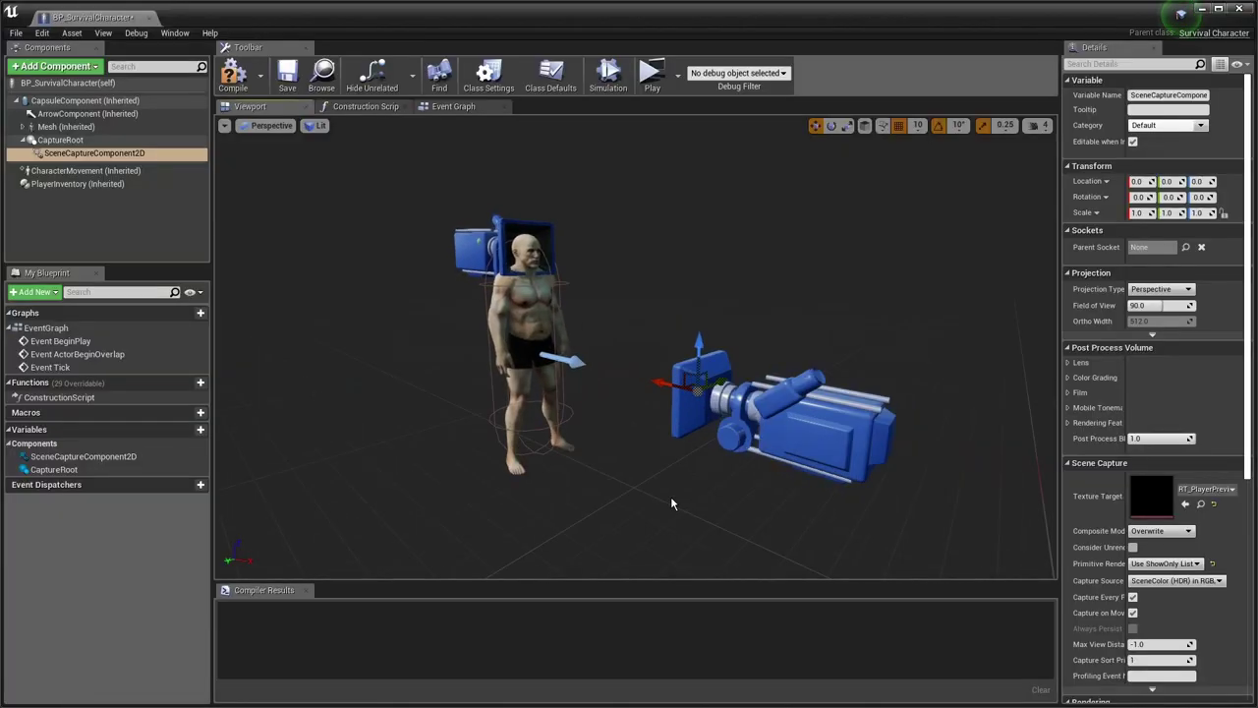
scroll(670, 503, down, 4)
drag(594, 361, 910, 451)
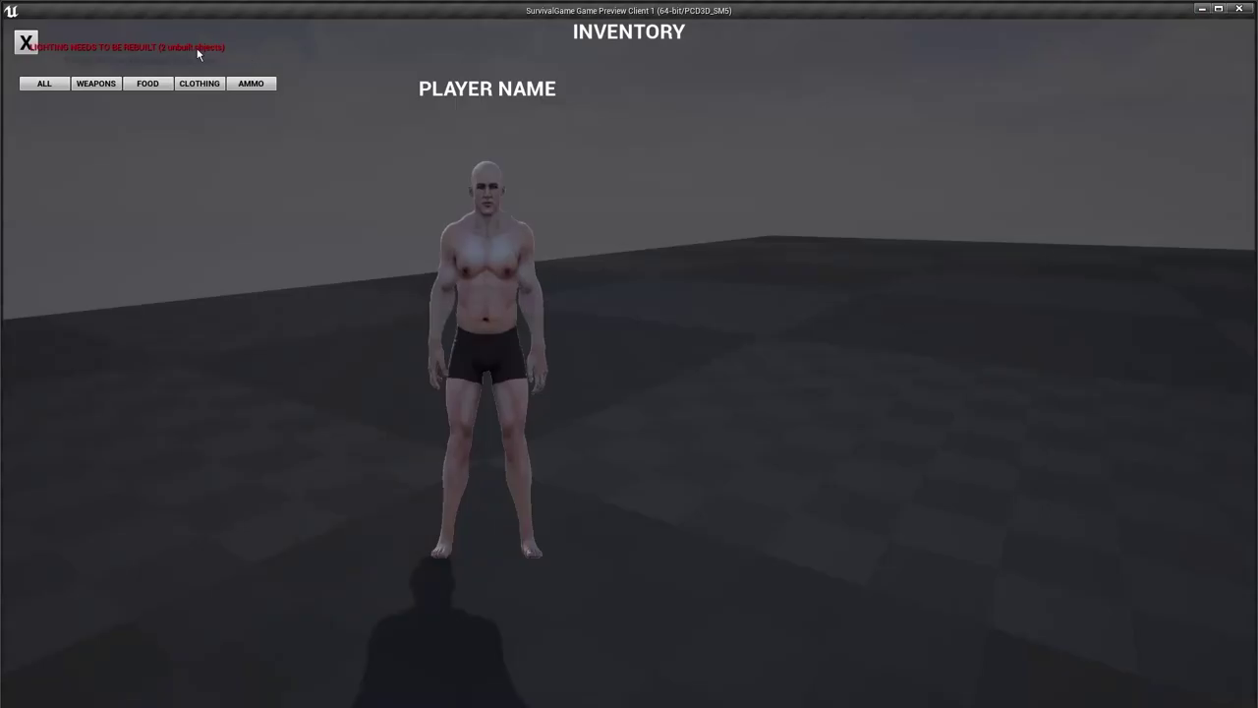
- Open and close the inventory repeatedly to check the live player preview against different backgrounds
click(17, 45)
key(i)
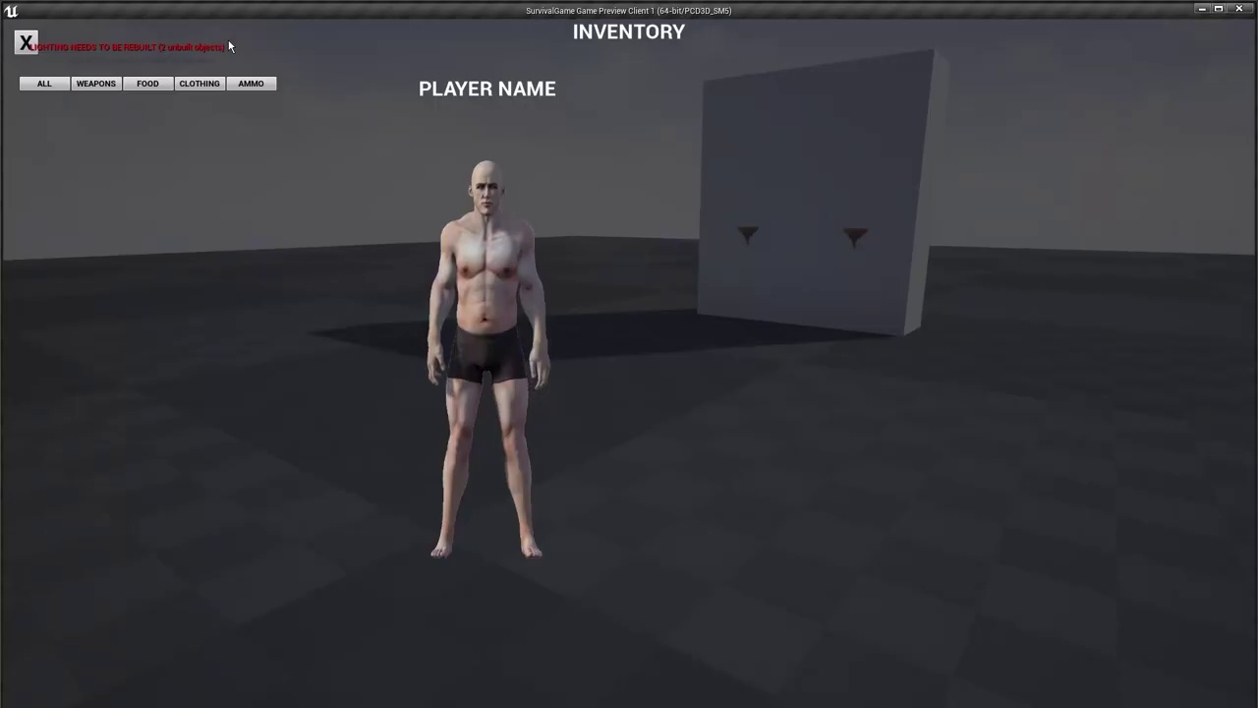
click(39, 46)
key(i)
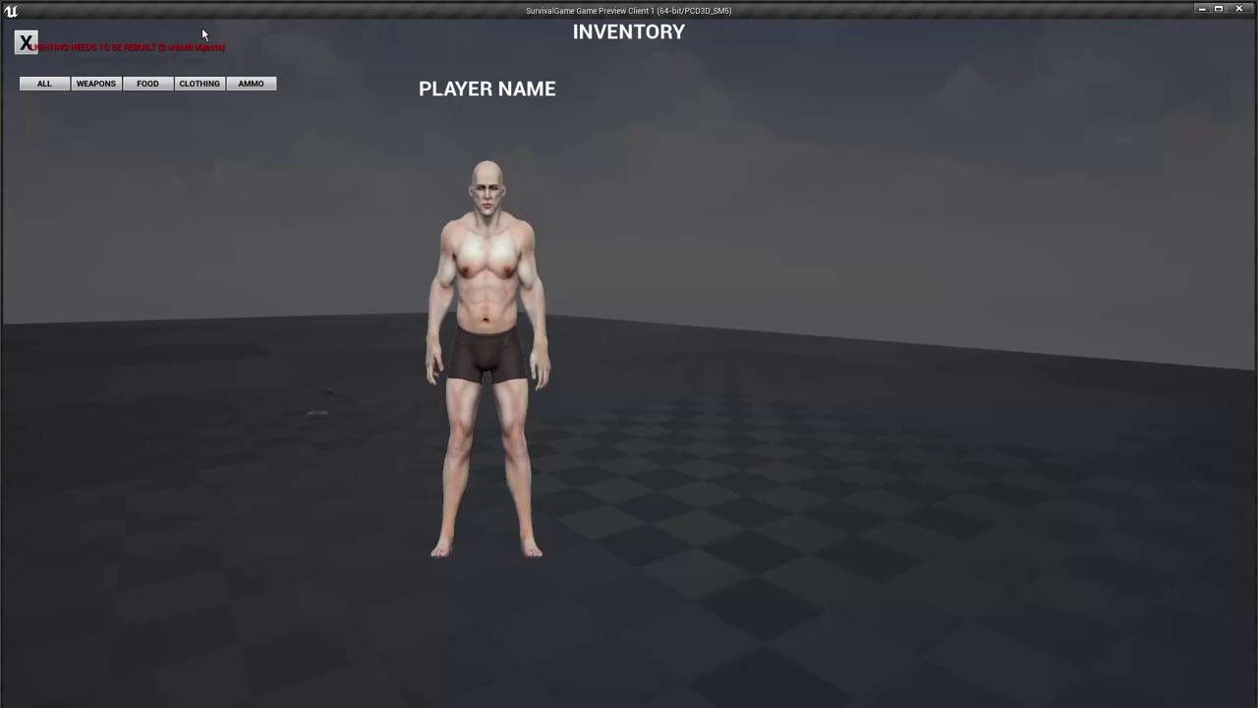
click(28, 44)
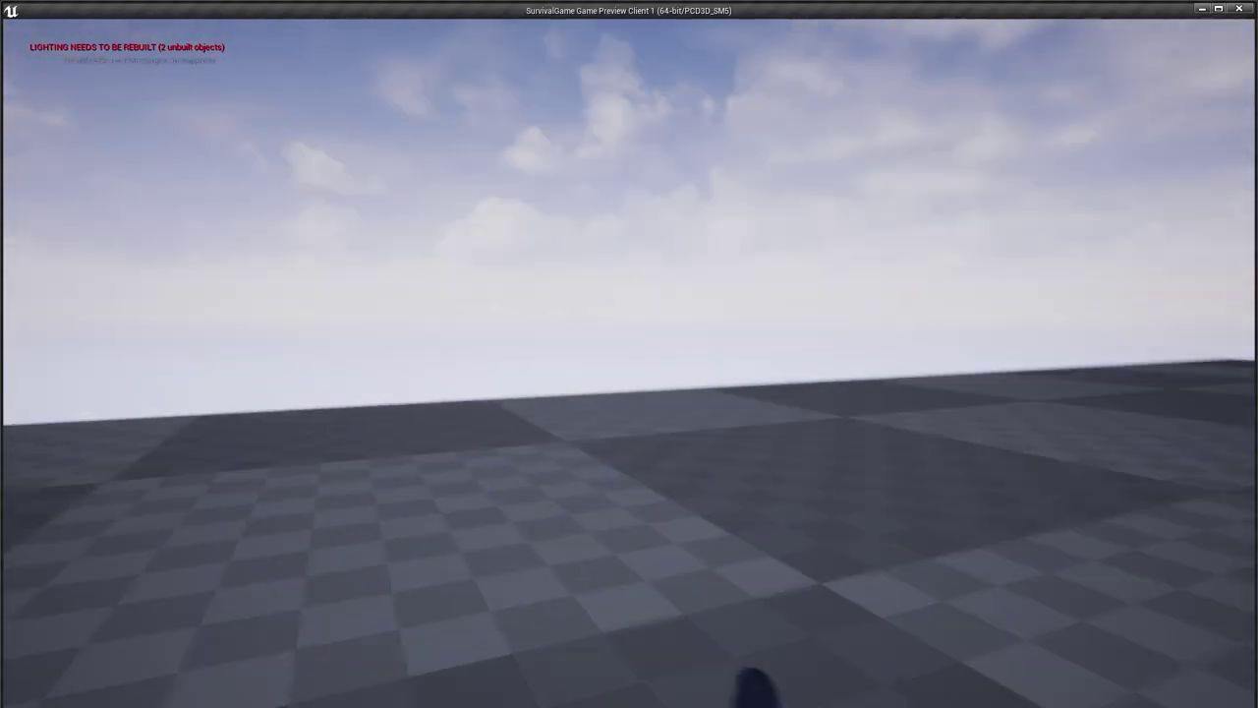
key(i)
click(21, 53)
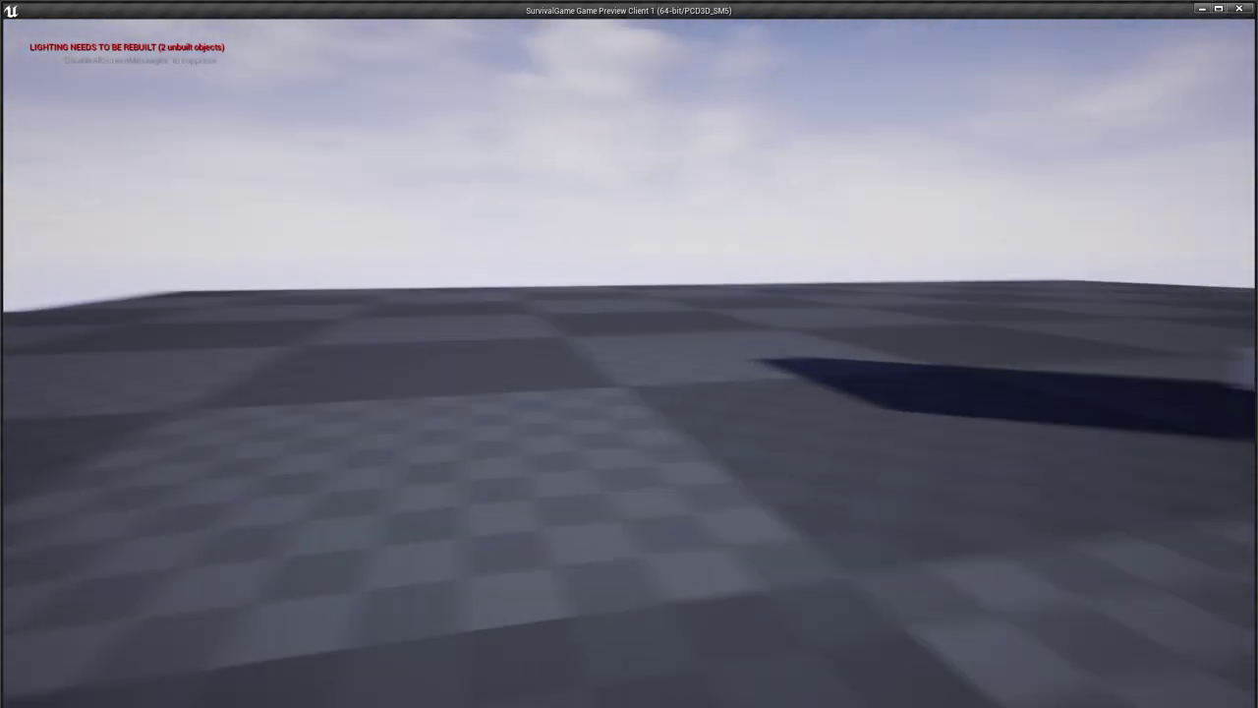
key(i)
click(22, 49)
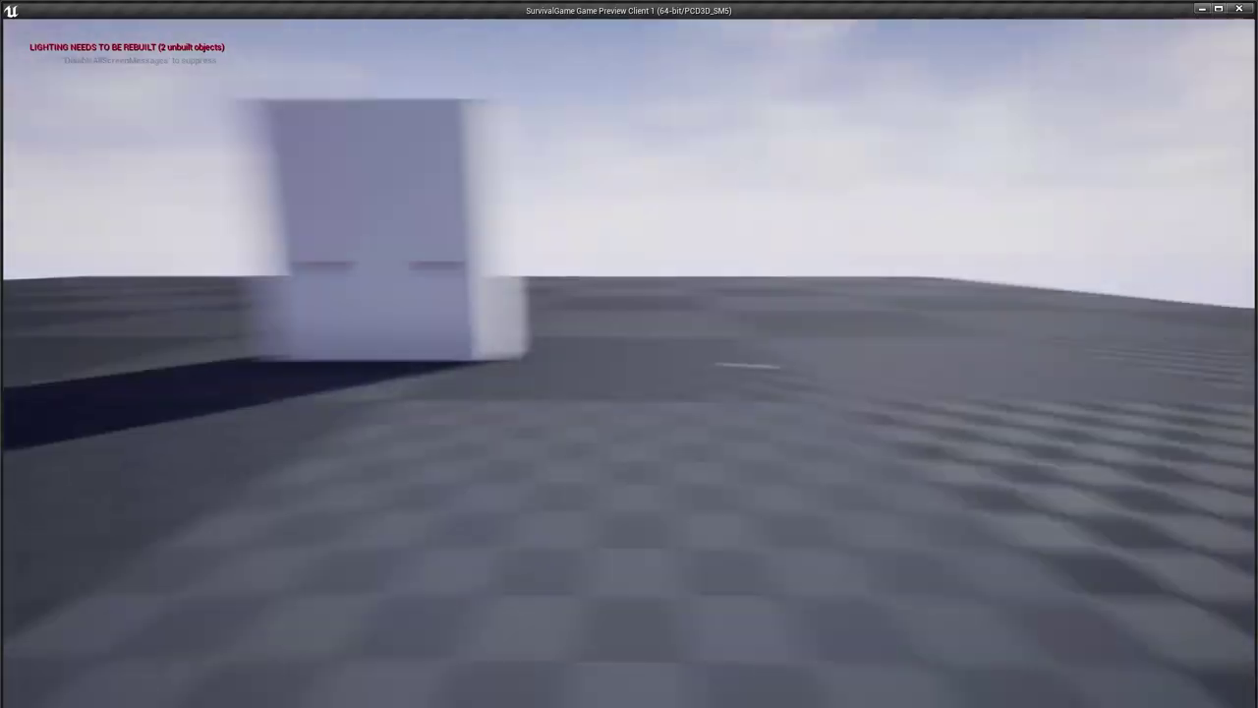
key(i)
click(30, 47)
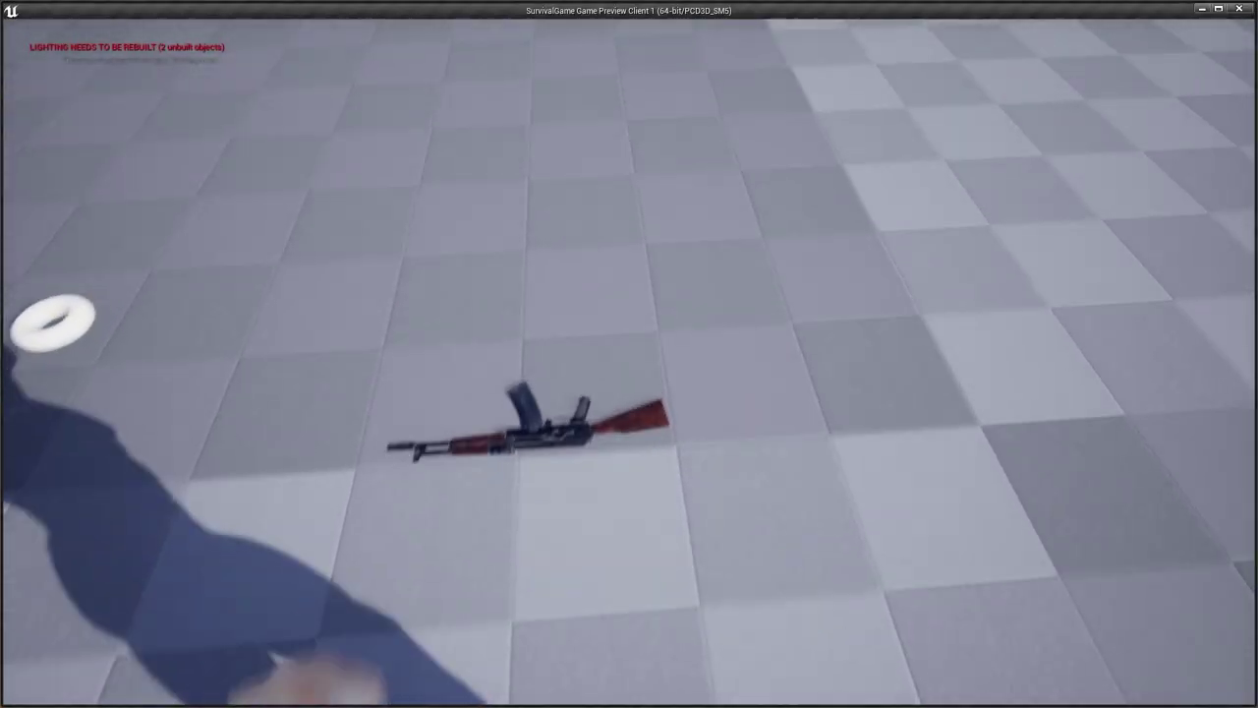
- Pick up the Assault Rifle and drag it out of the inventory to drop it
key(e)
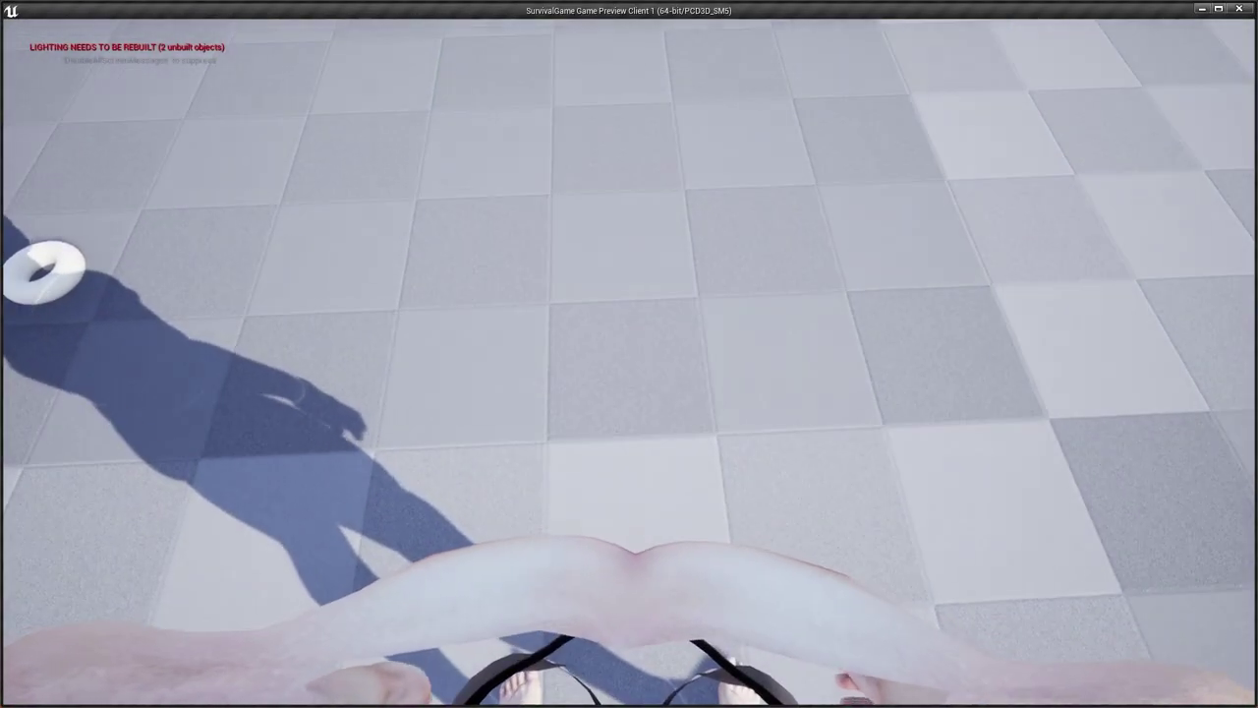
key(i)
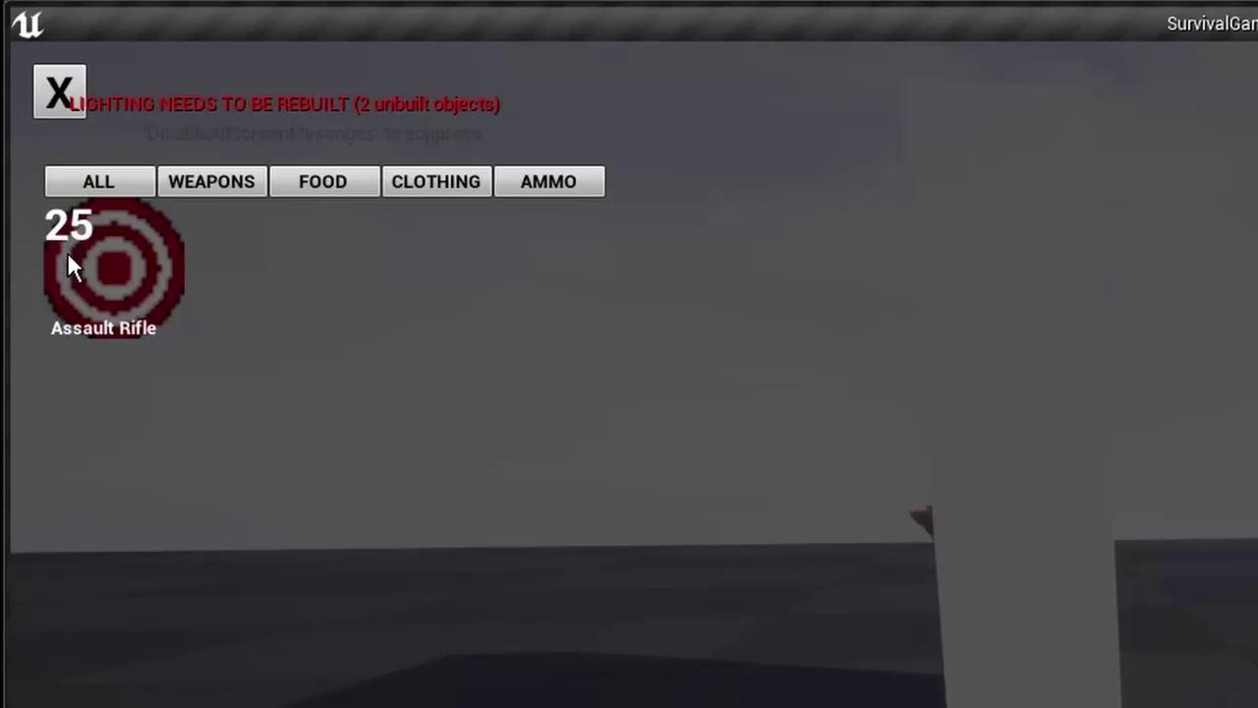
drag(146, 271, 129, 228)
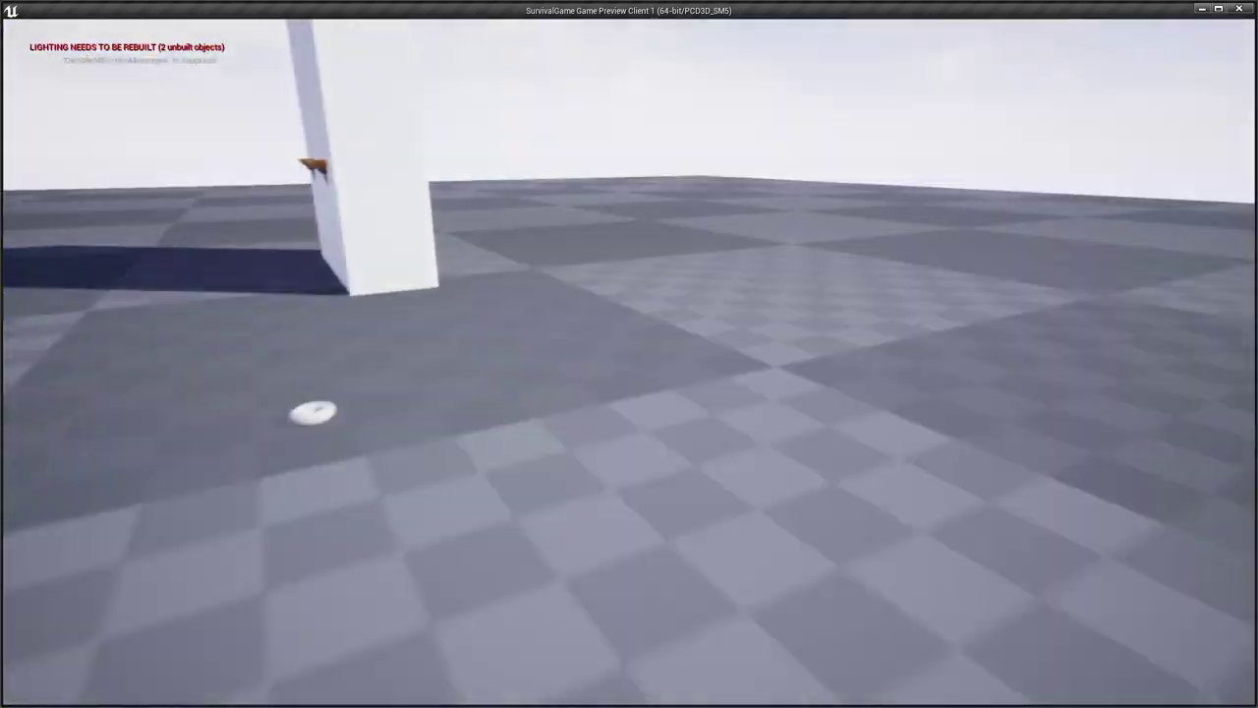
key(i)
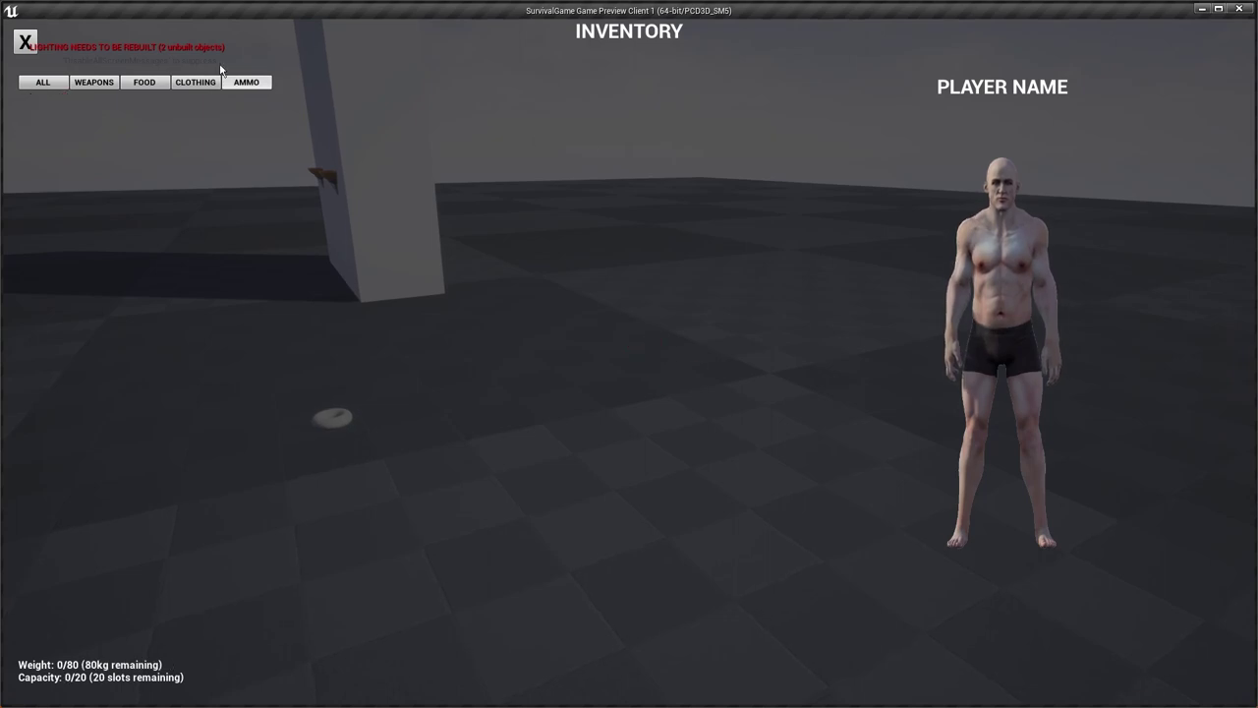
click(36, 51)
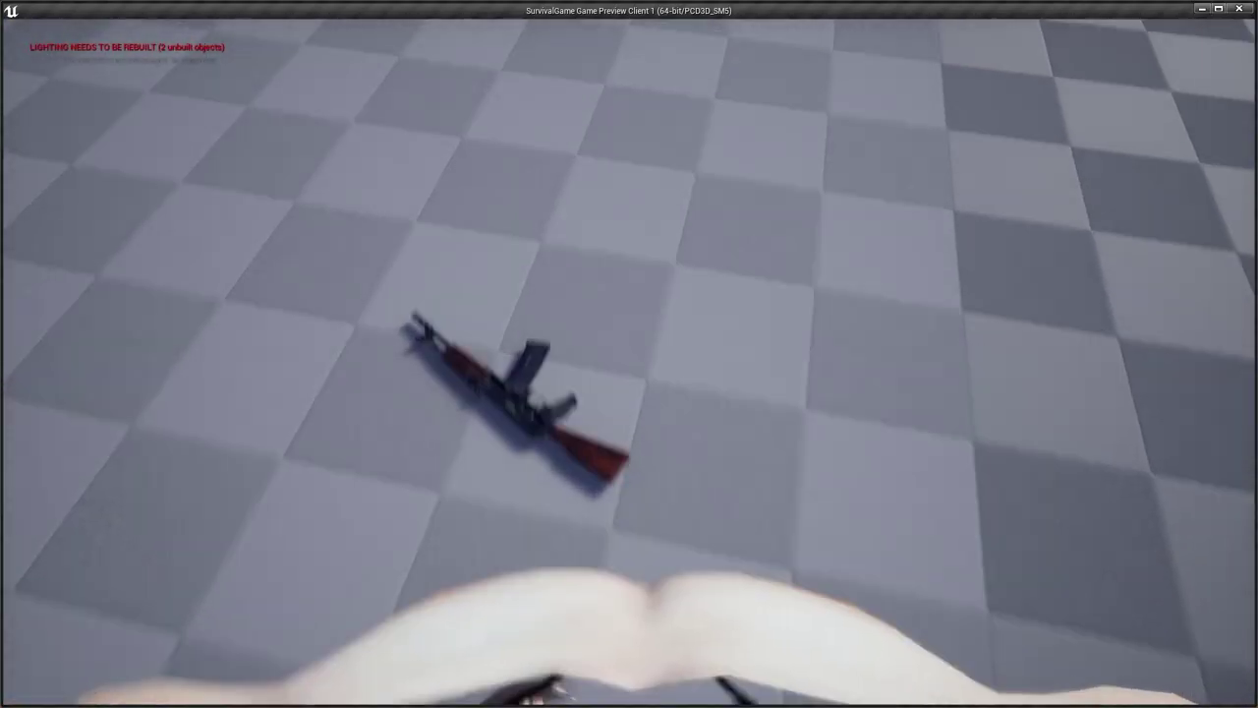
- Pick up the rifle again, drop one Assault Rifle, and close the inventory
key(e)
key(i)
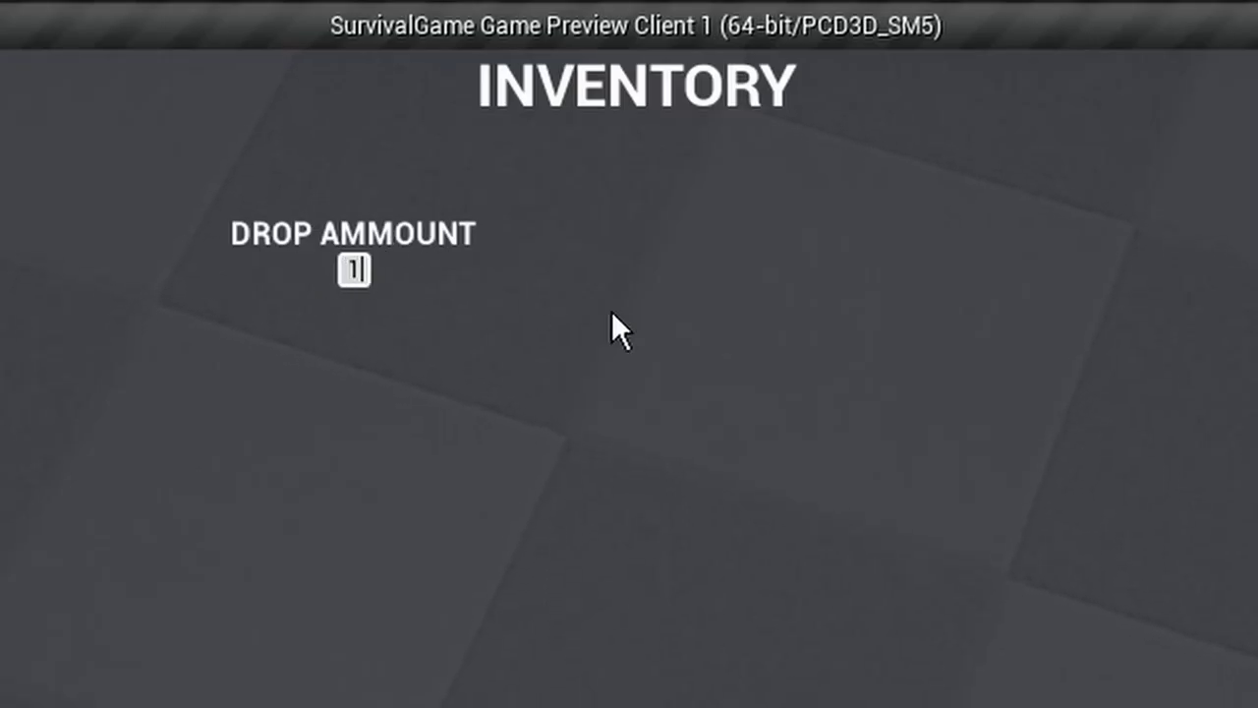
key(Return)
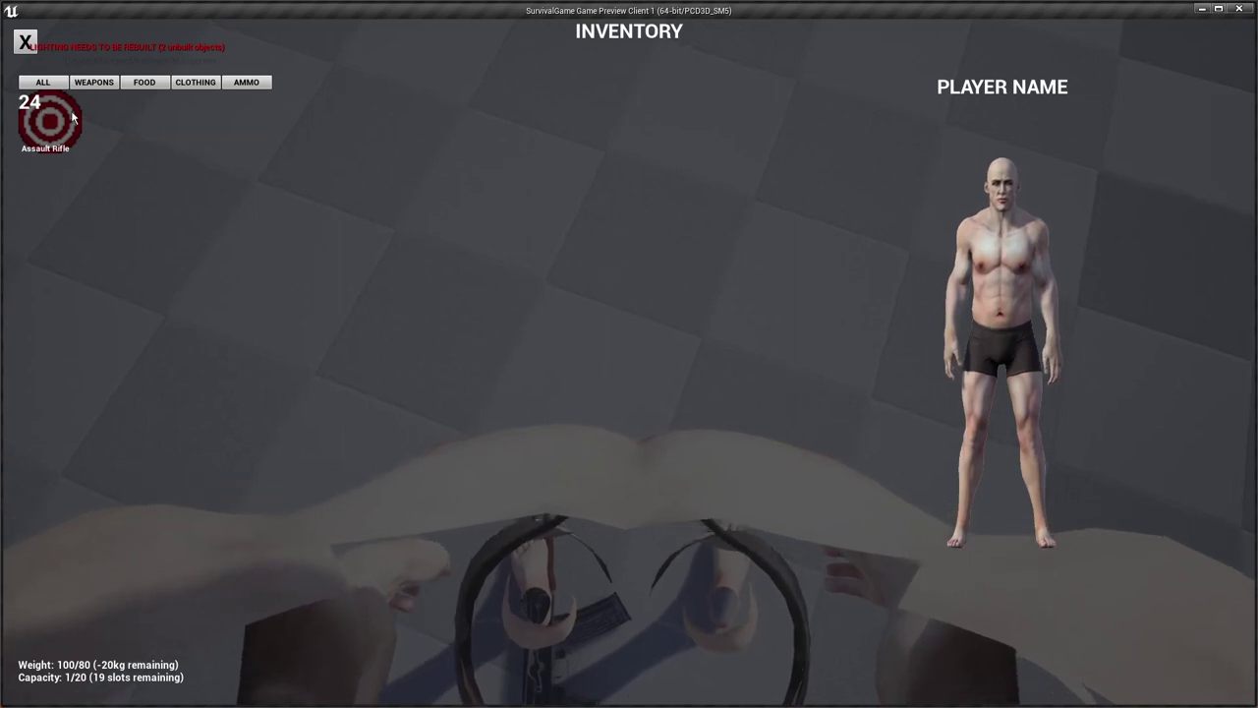
click(23, 46)
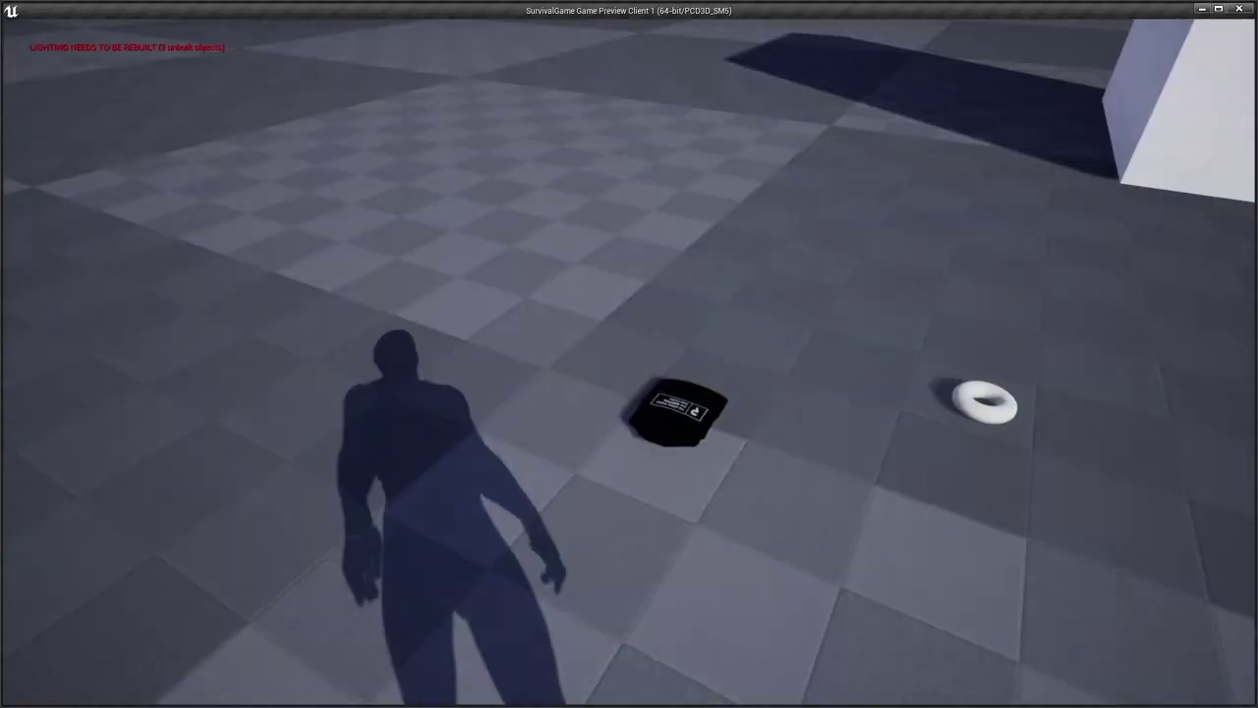
- Pick up the T-Shirt from the floor and wear it from the inventory
key(w)
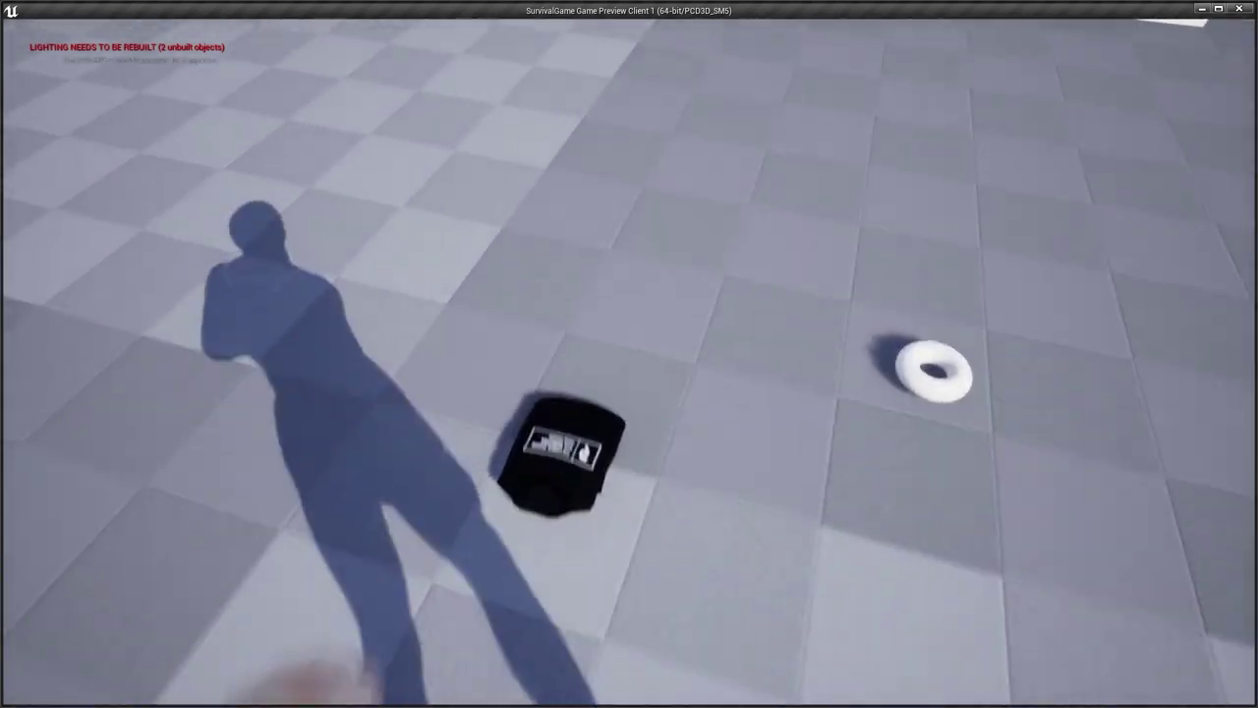
key(e)
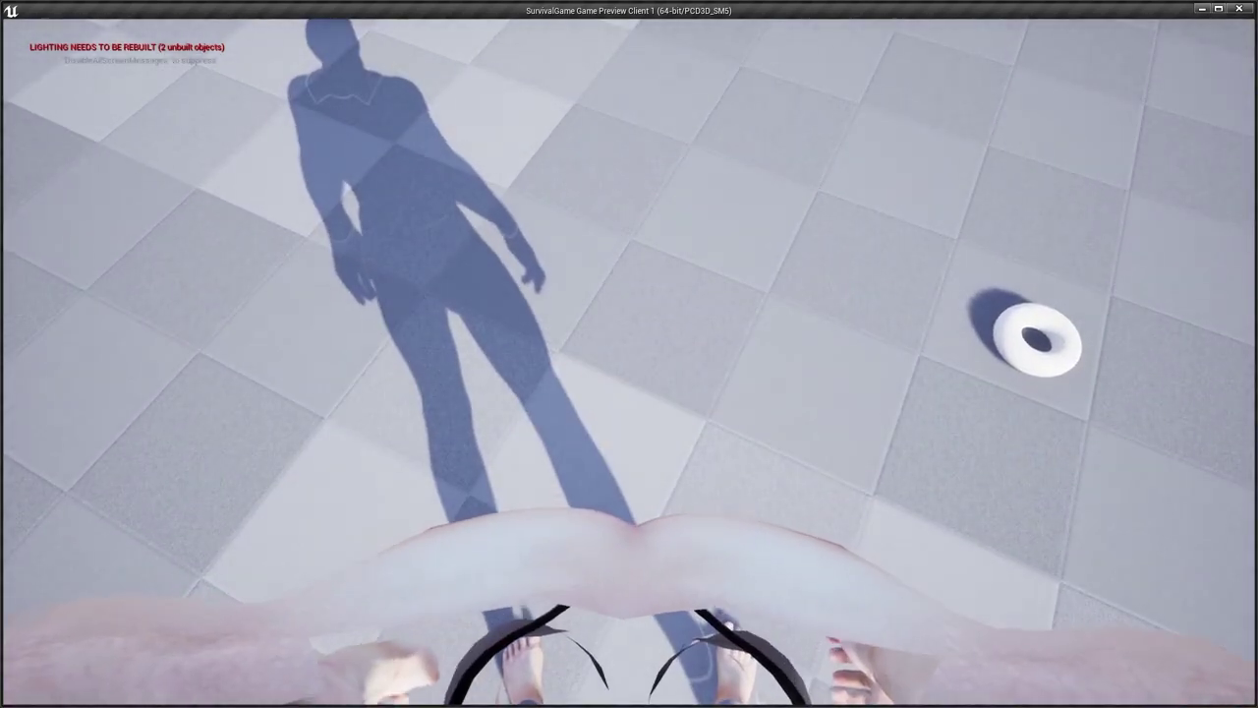
key(i)
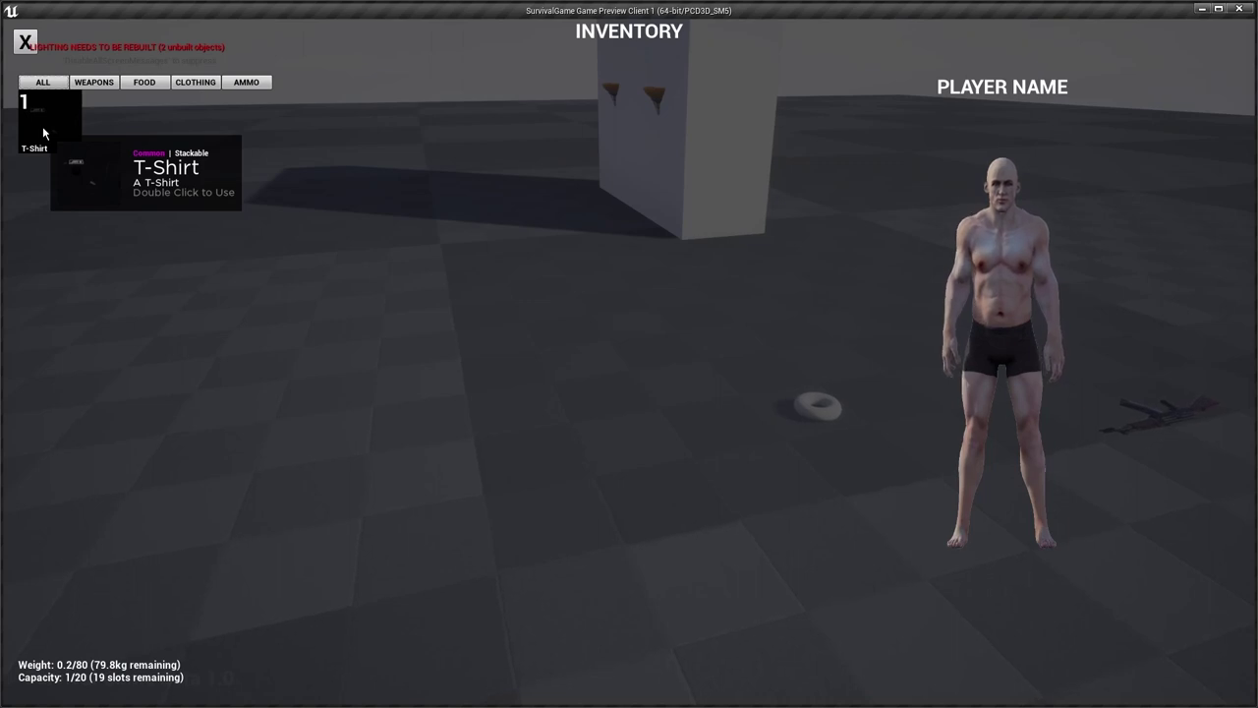
double_click(43, 128)
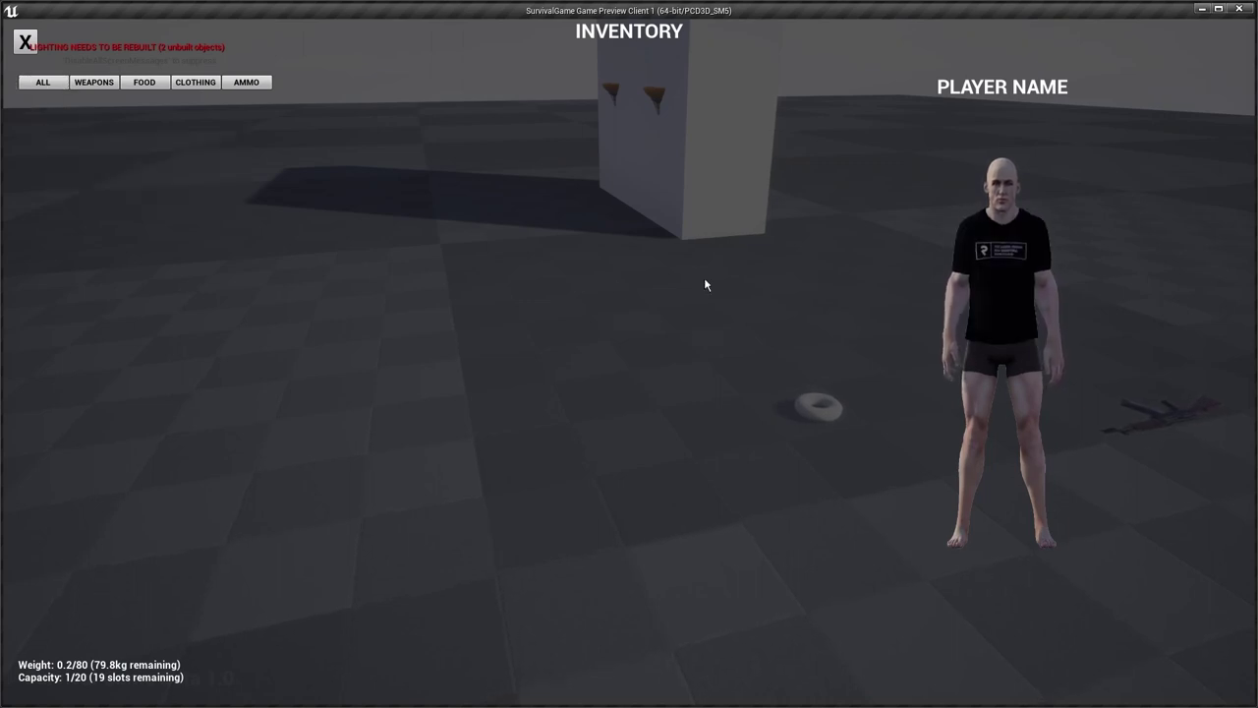
key(i)
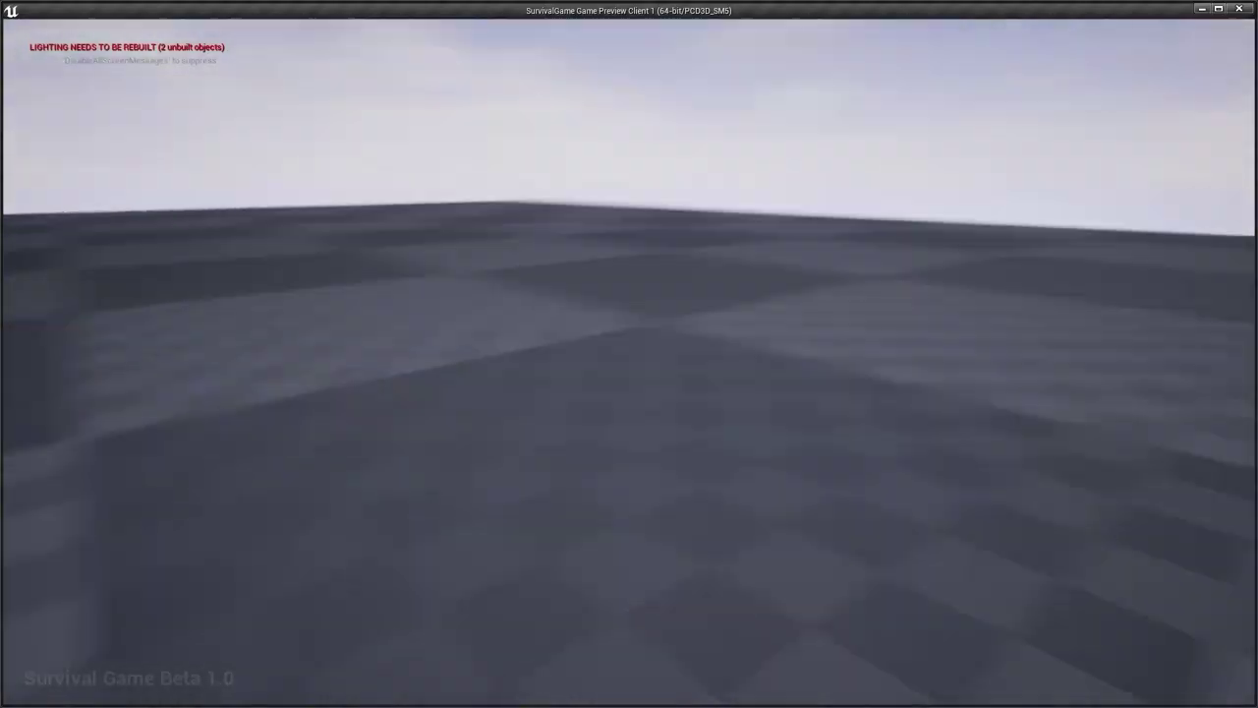
- Equip the T-Shirt, gloves and cargo pants, then unequip the shirt, pants and boots
key(i)
double_click(51, 166)
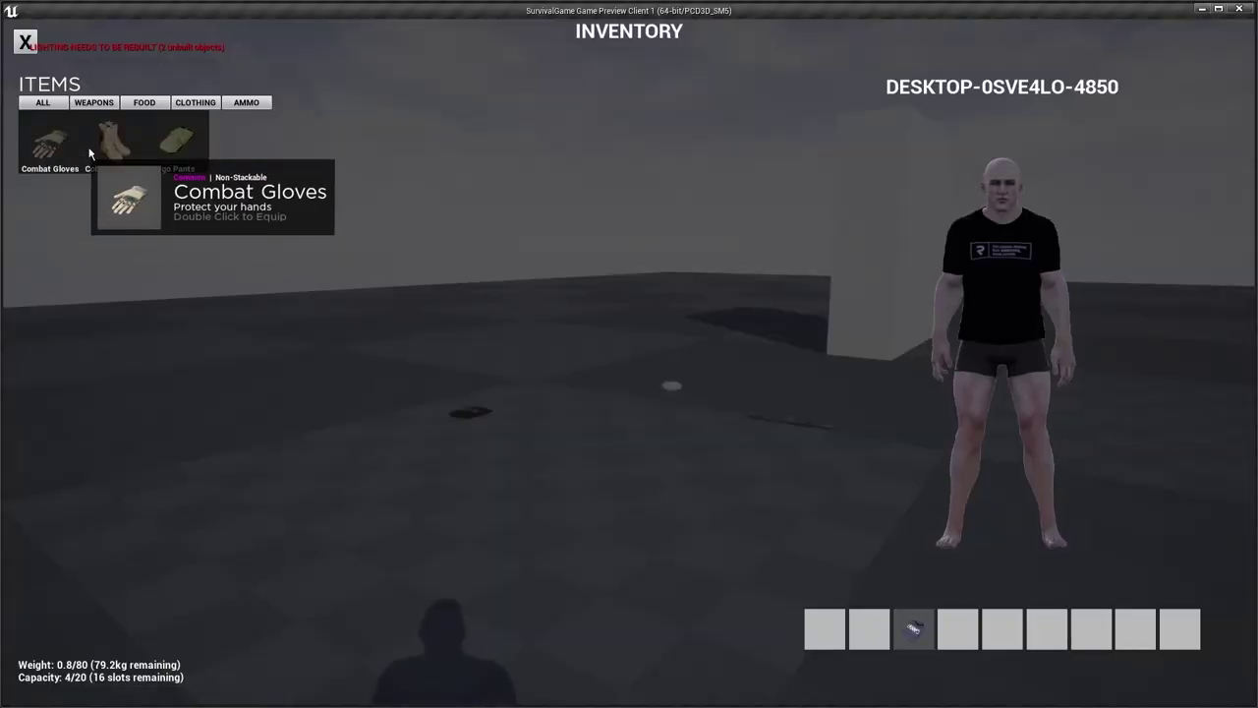
double_click(77, 155)
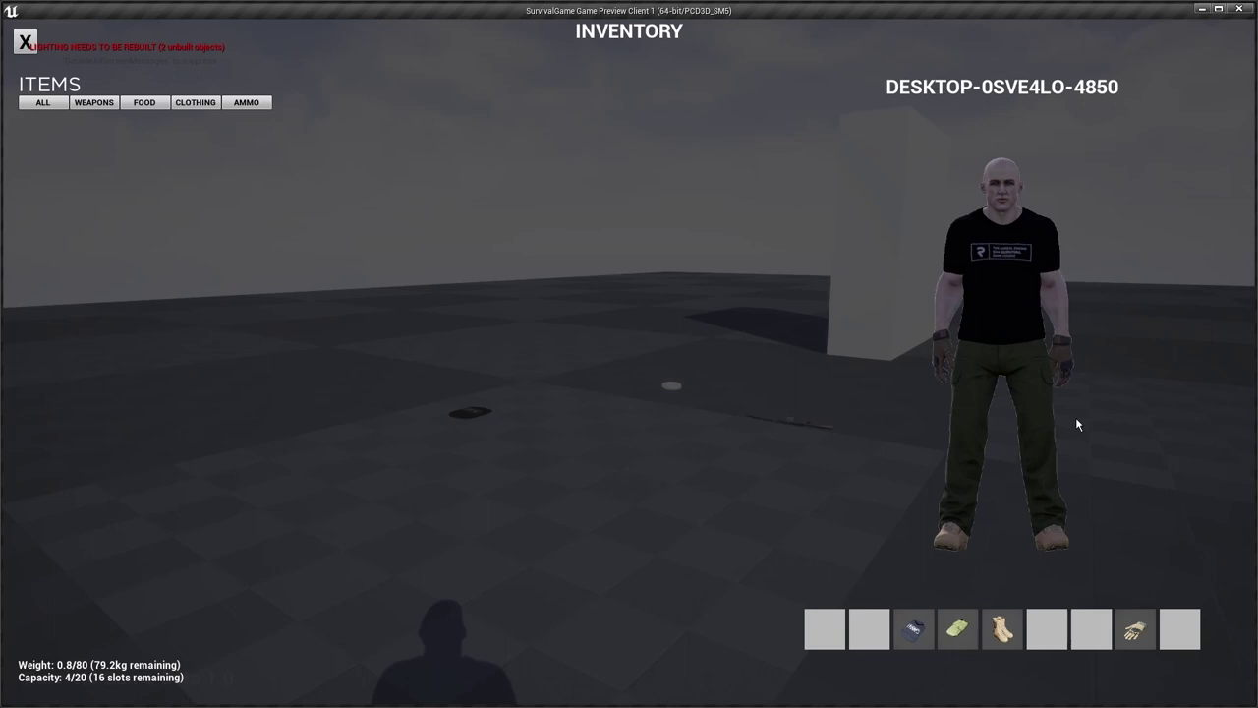
double_click(915, 635)
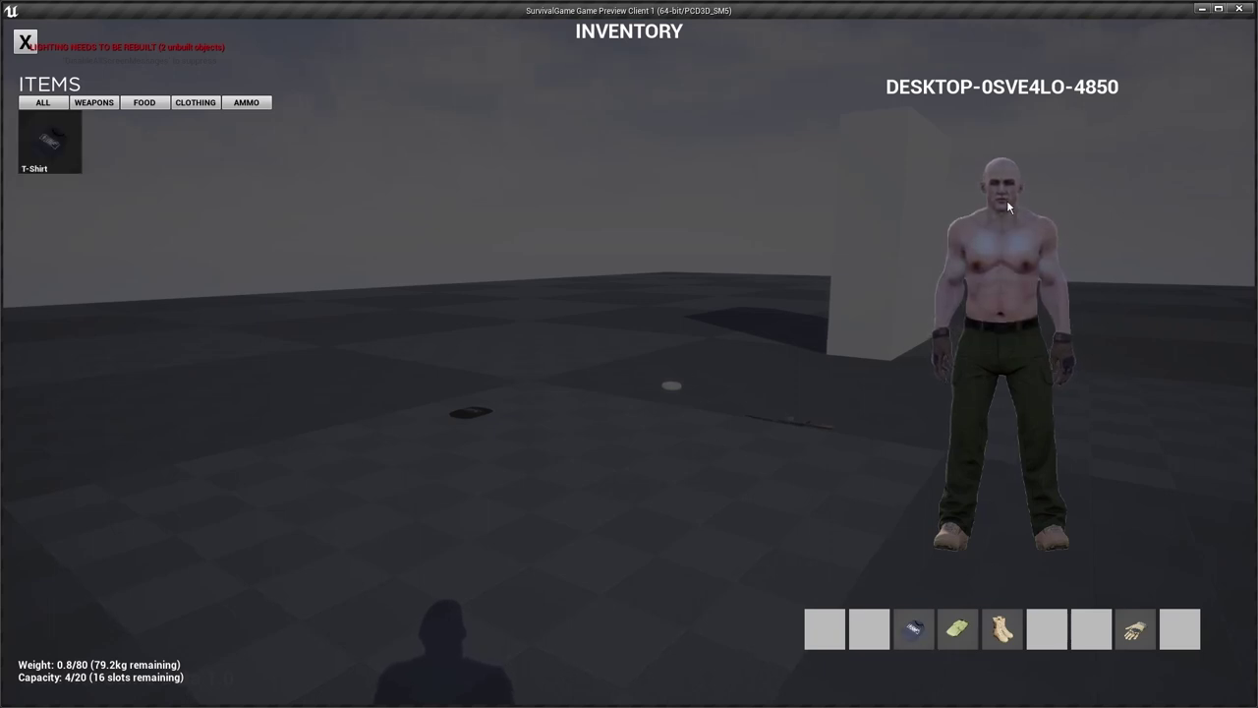
double_click(943, 636)
double_click(1001, 634)
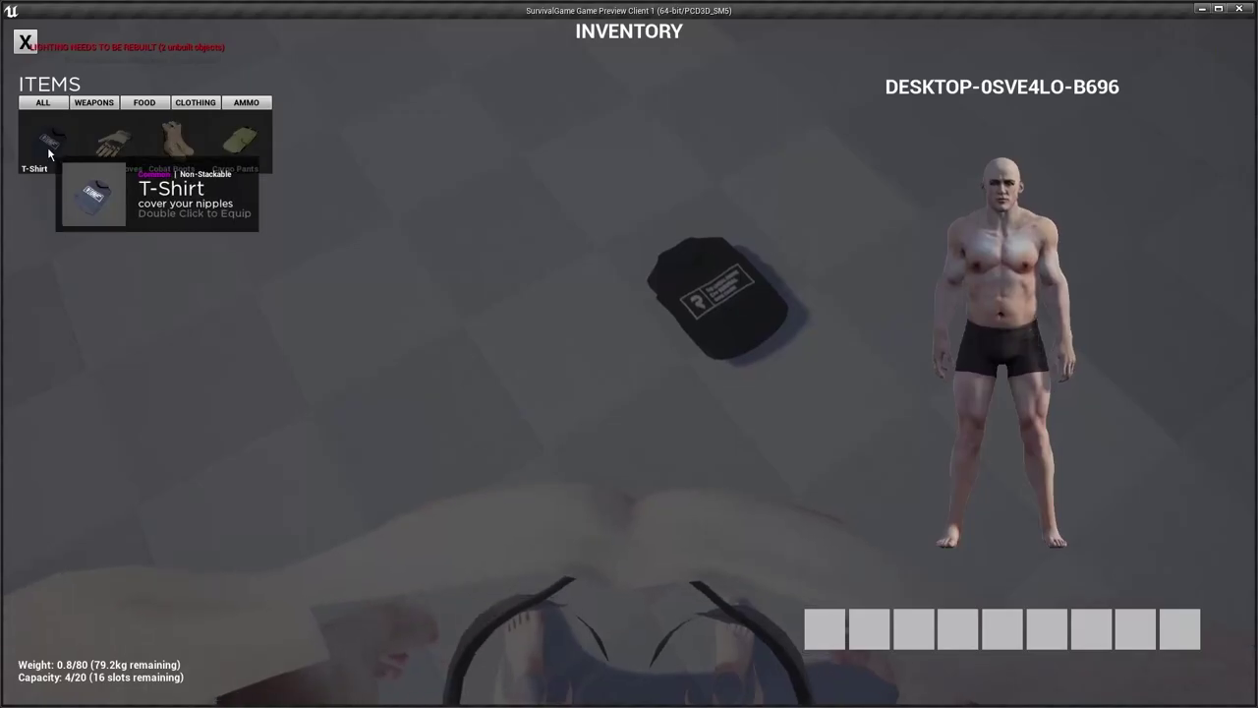
- Re-equip the listed clothing, then unequip the T-Shirt, Cargo Pants and boots again
double_click(46, 147)
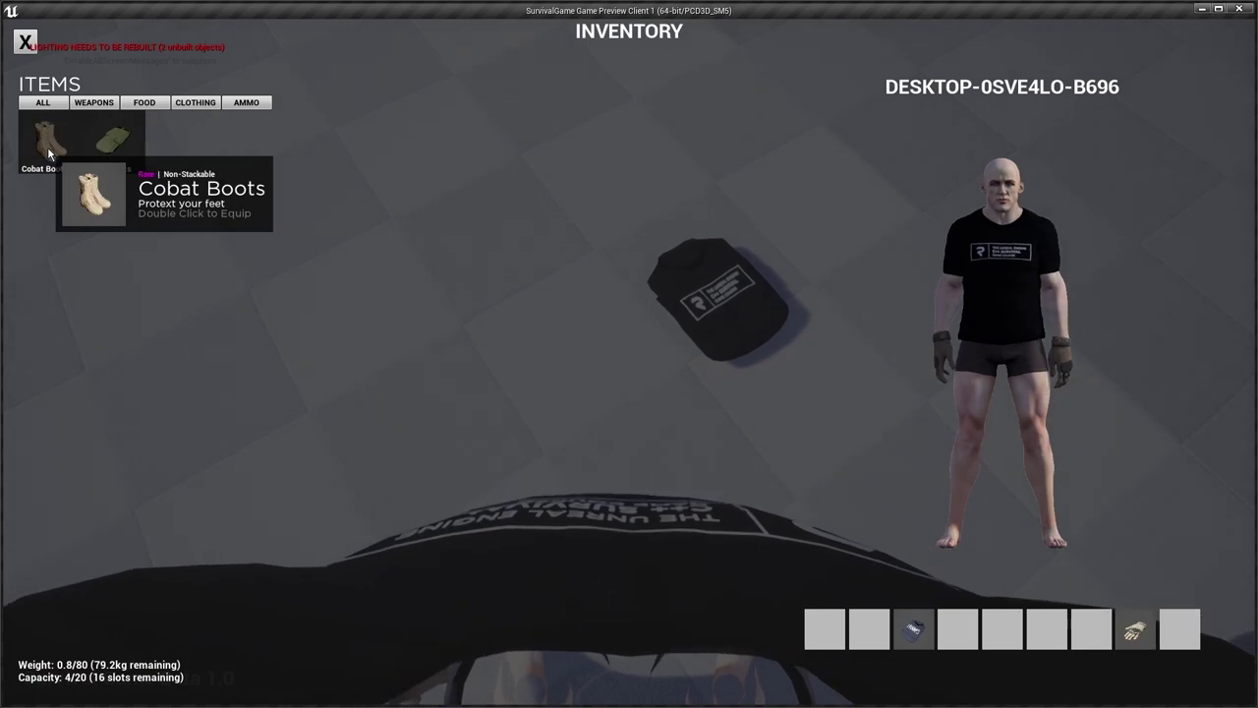
double_click(46, 147)
double_click(48, 152)
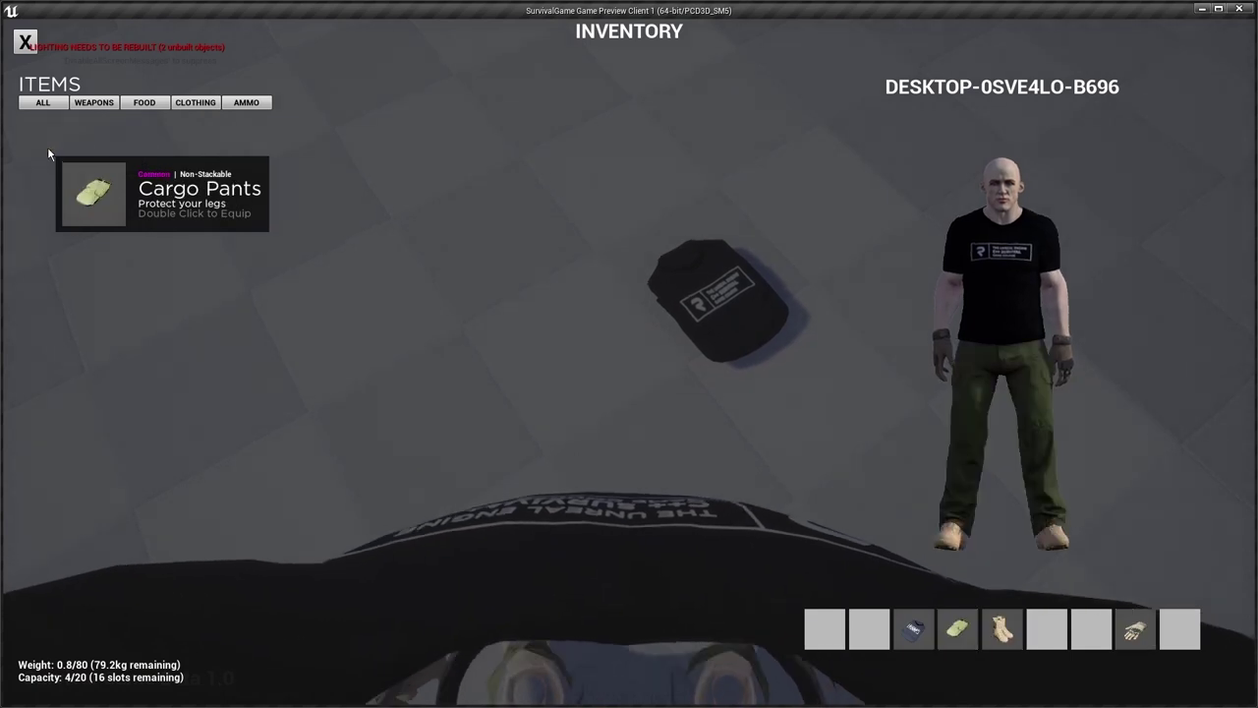
double_click(911, 632)
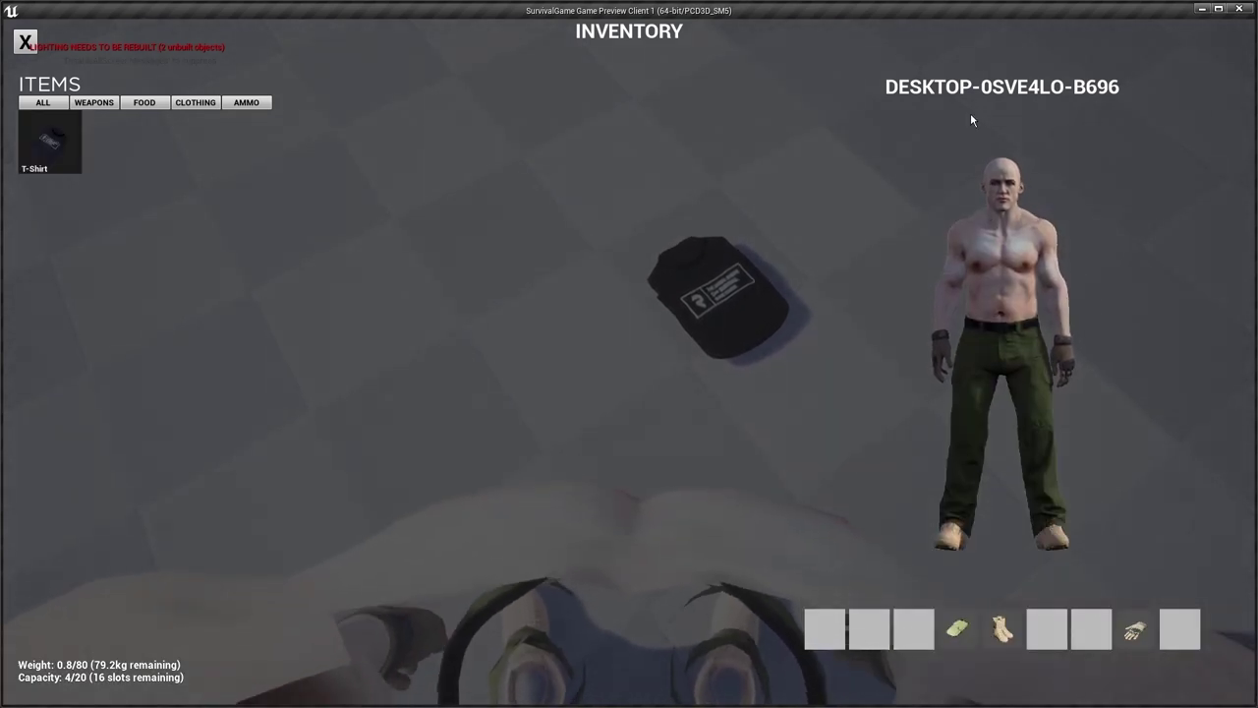
double_click(957, 629)
double_click(1002, 629)
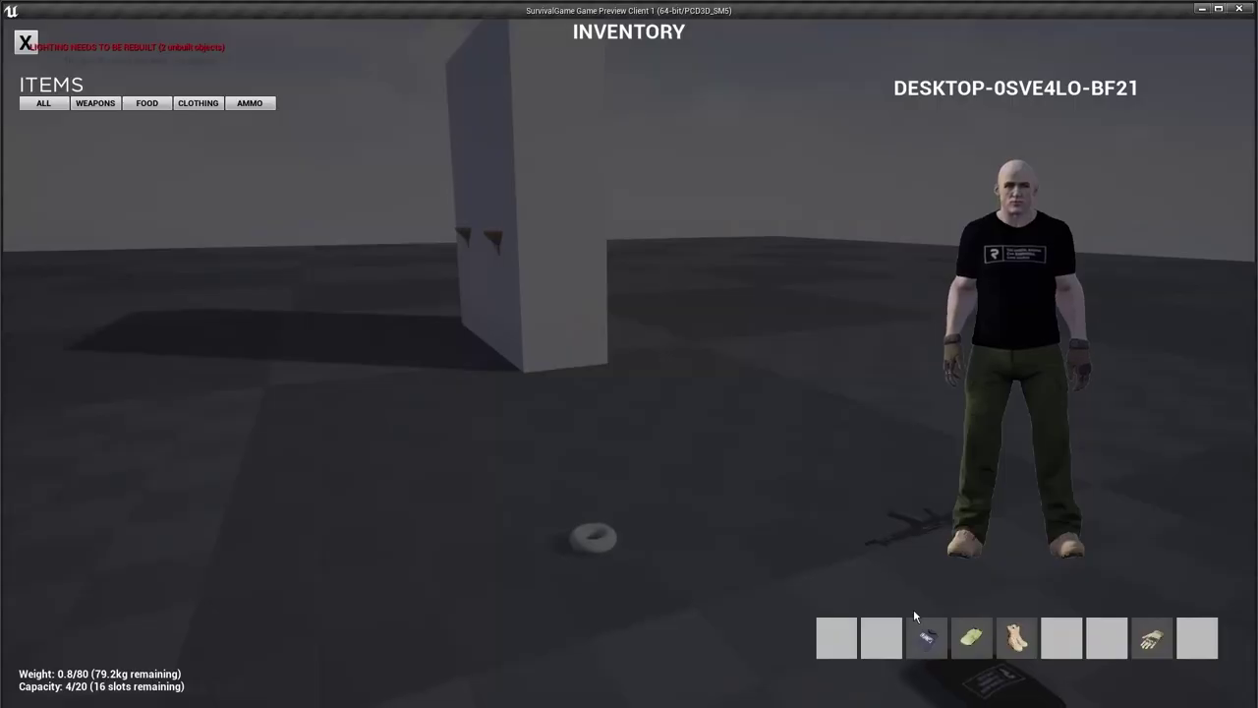
- Unequip the shirt and pants, re-equip the list items, then drag the T-Shirt back to Items
click(939, 641)
click(979, 641)
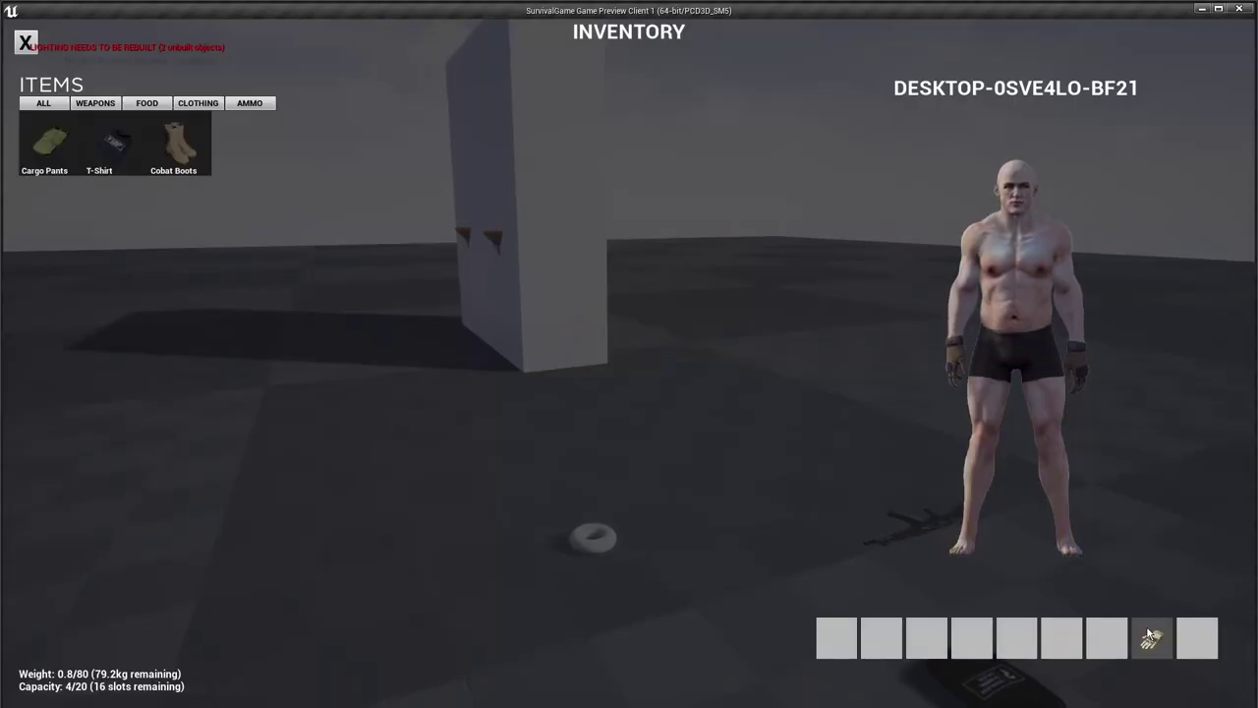
click(236, 147)
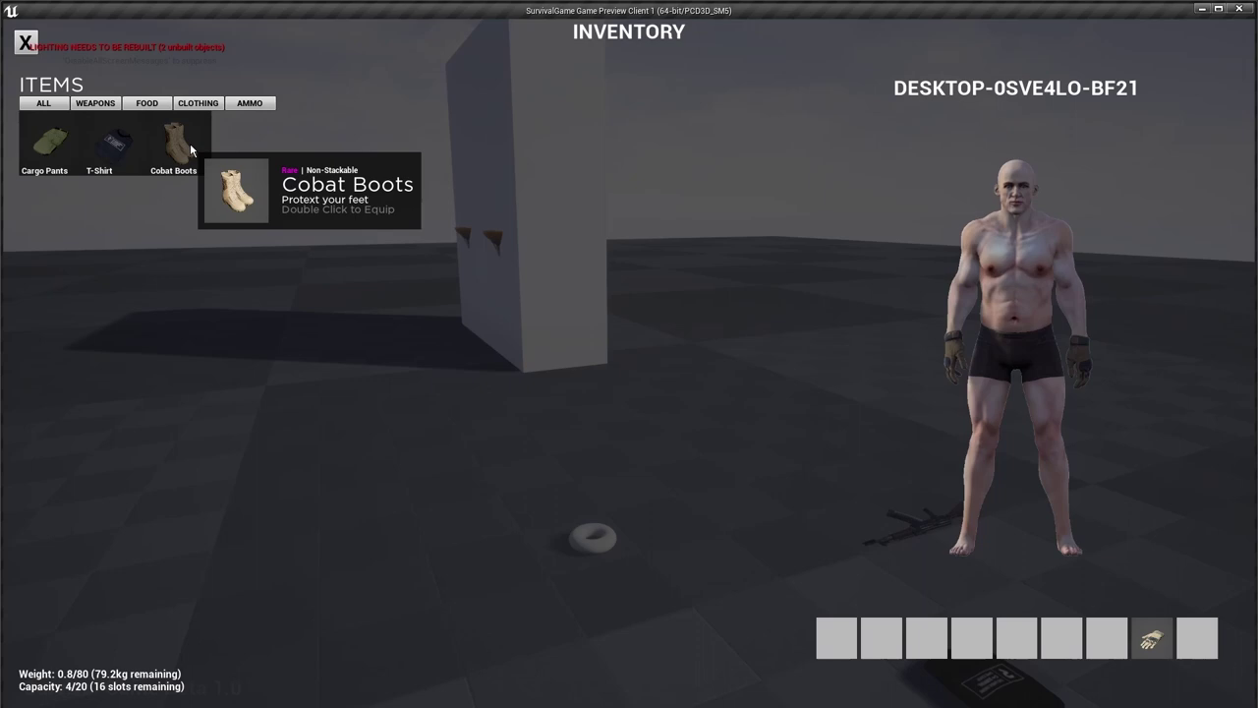
click(175, 142)
click(99, 143)
click(44, 142)
drag(482, 426, 91, 294)
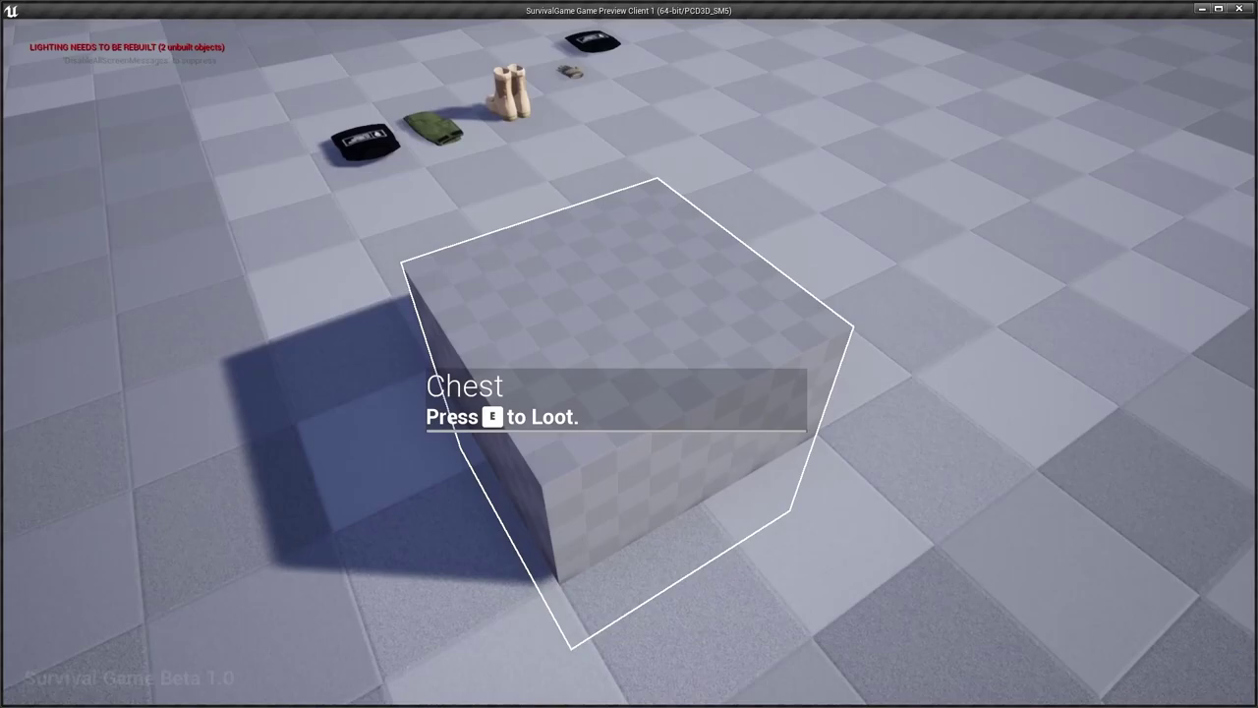
- Loot the Assault Rifle from the chest into the player's inventory
key(e)
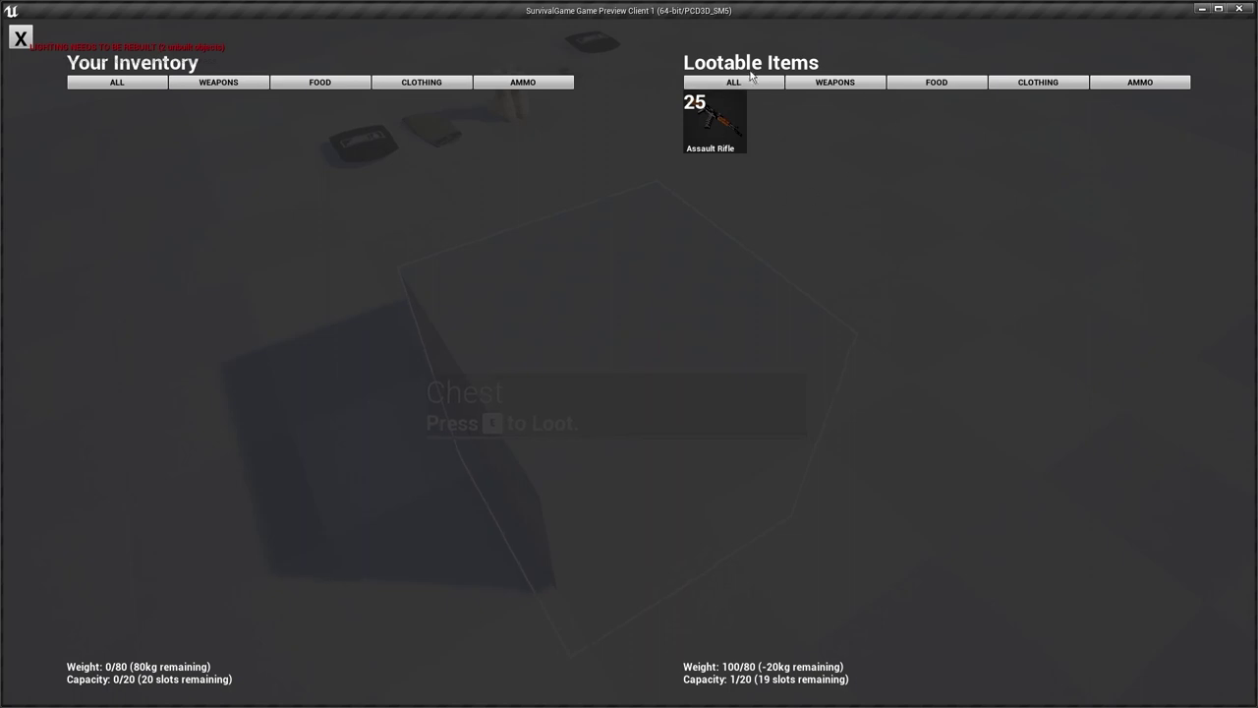
drag(724, 112, 175, 161)
drag(174, 164, 173, 164)
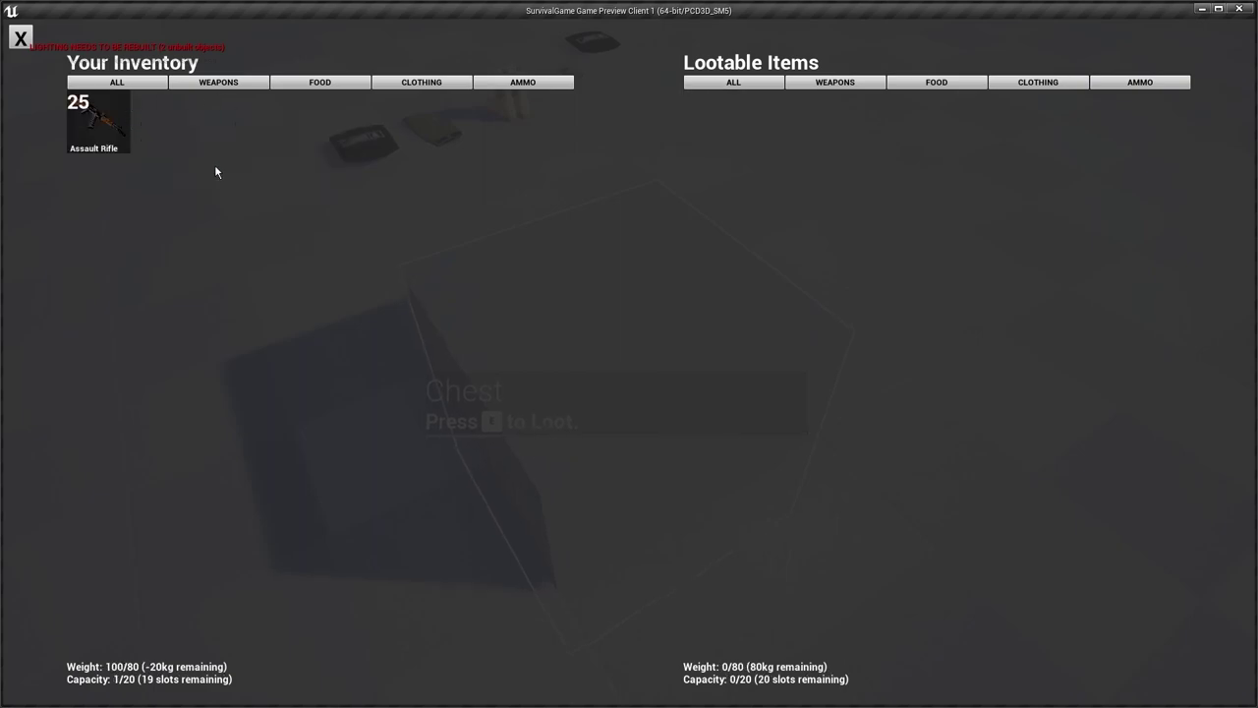
- Stop the preview and turn the camera to face the rifle on the floor
key(Escape)
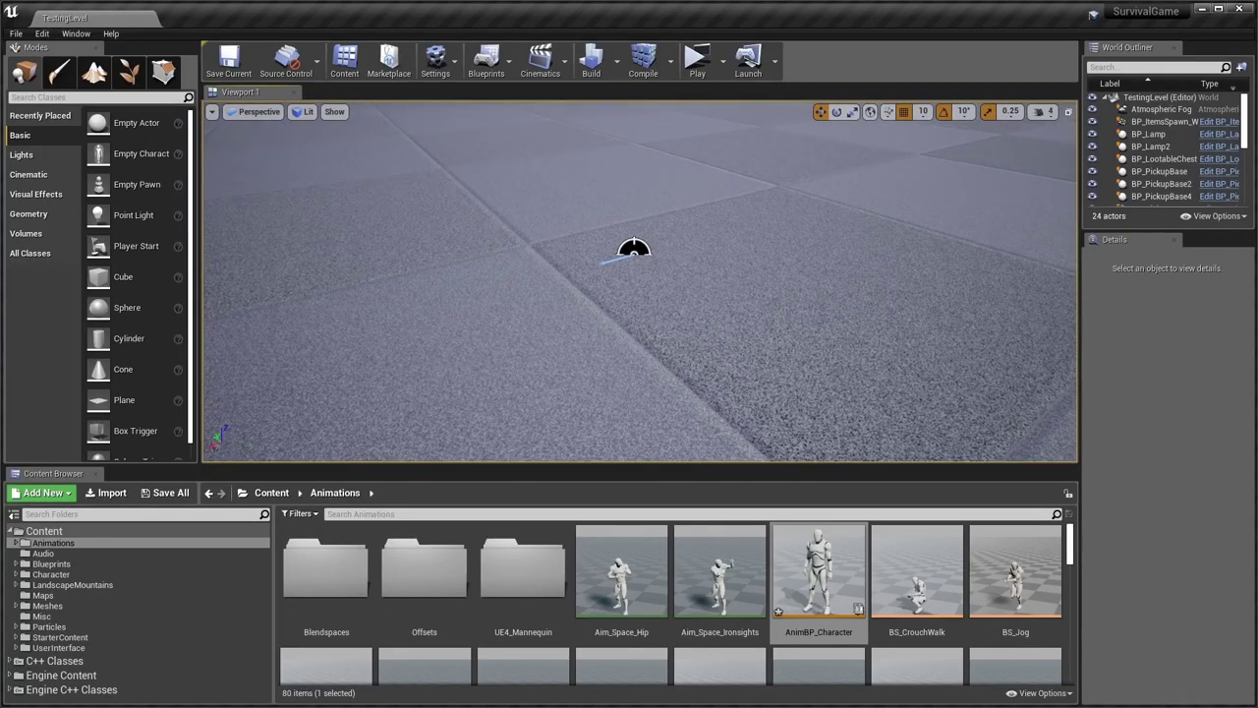
mouse_move(611, 295)
right_down()
mouse_move(612, 273)
mouse_move(654, 260)
right_up()
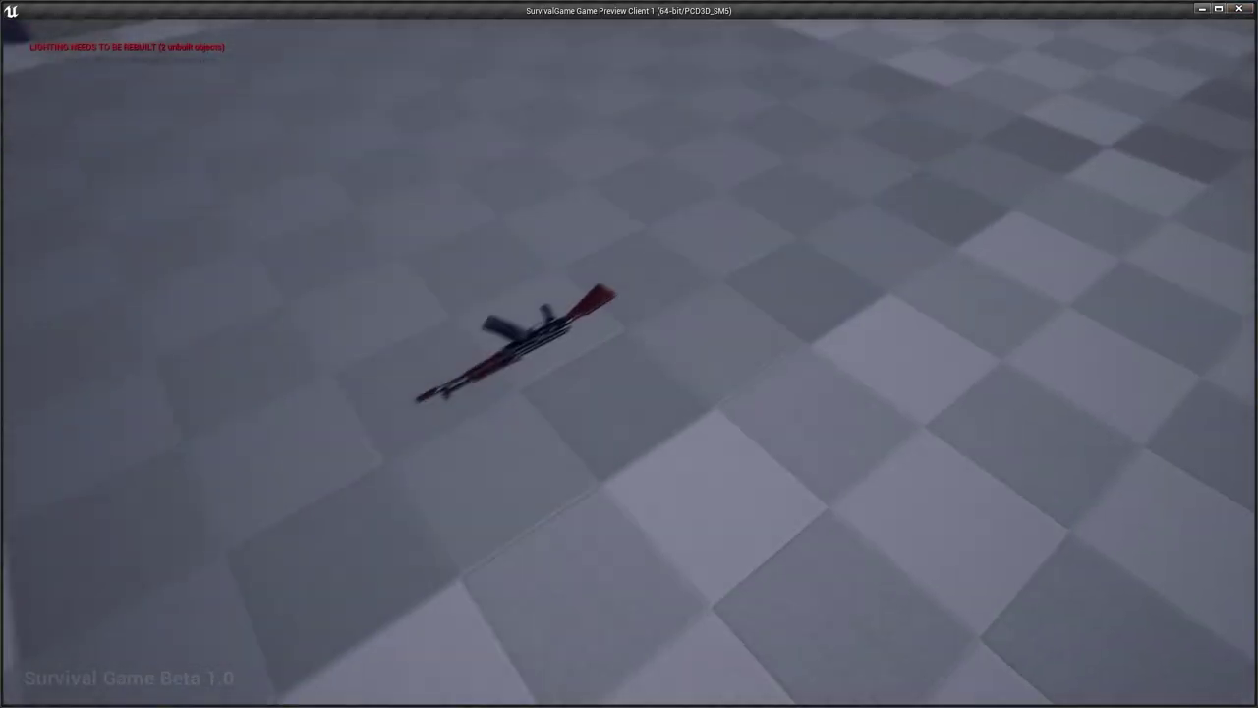
key(w)
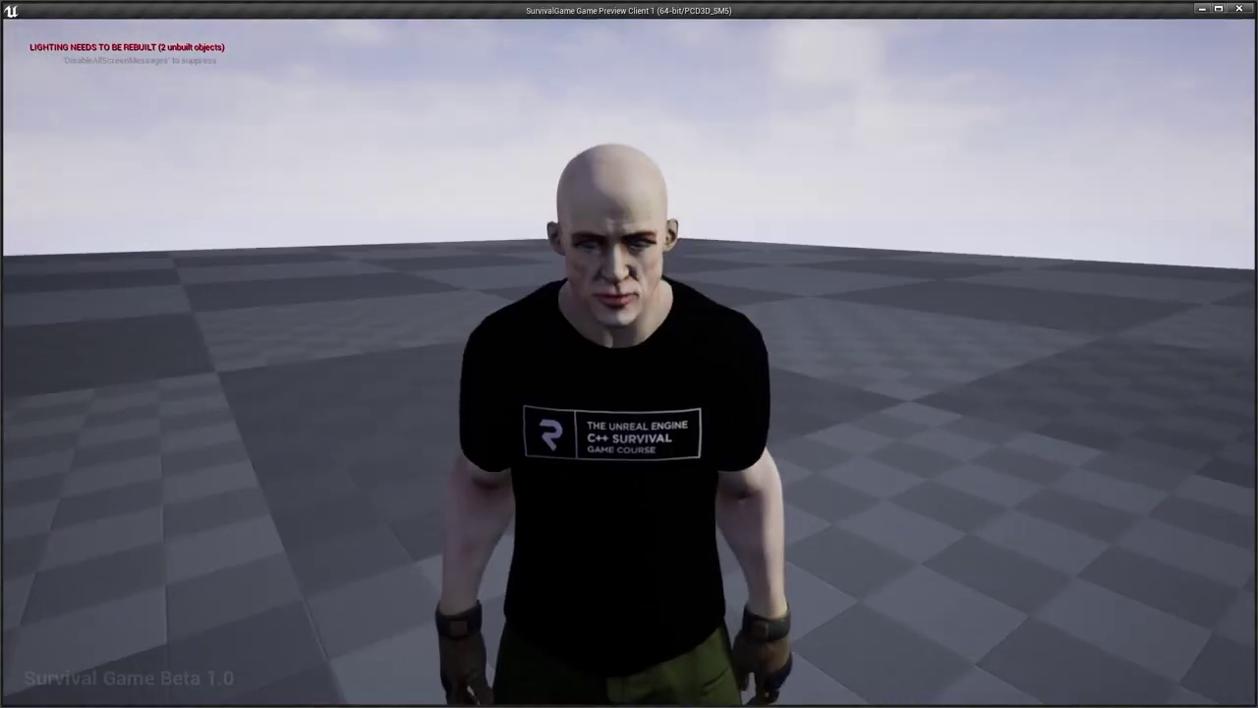
- Punch the opponent three times until dead, then open and close its loot screen
click(3, 497)
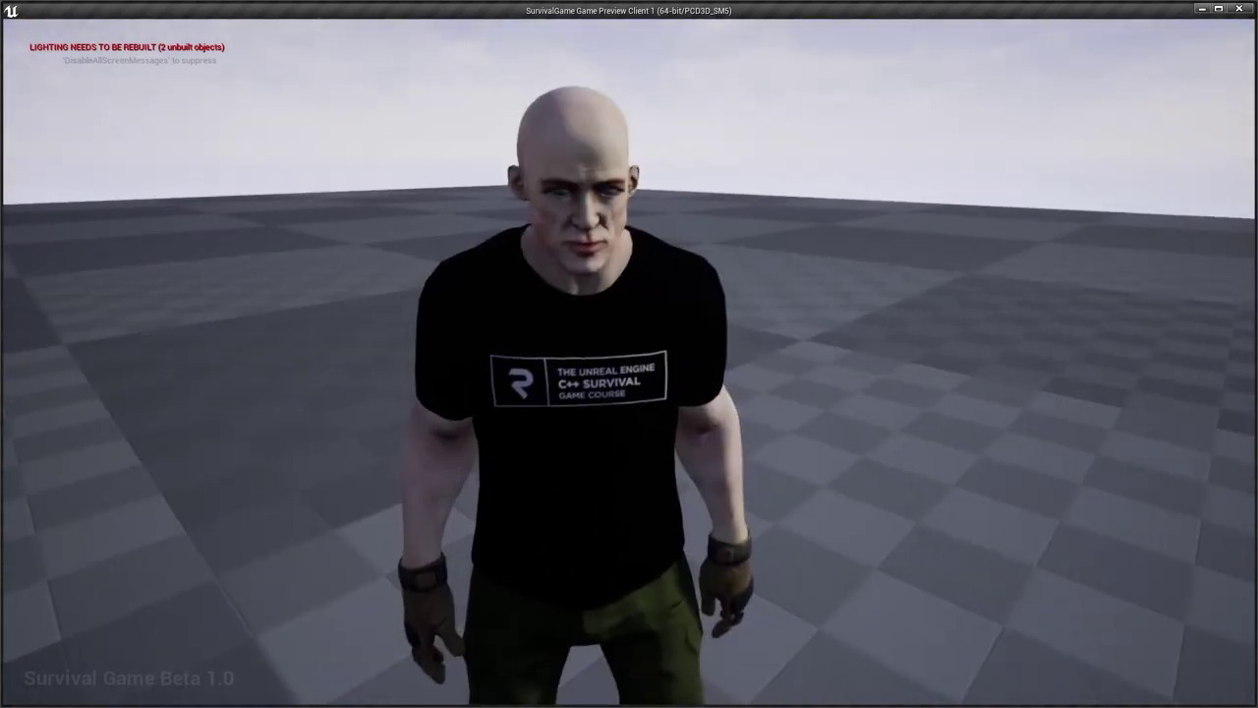
click(4, 486)
click(4, 486)
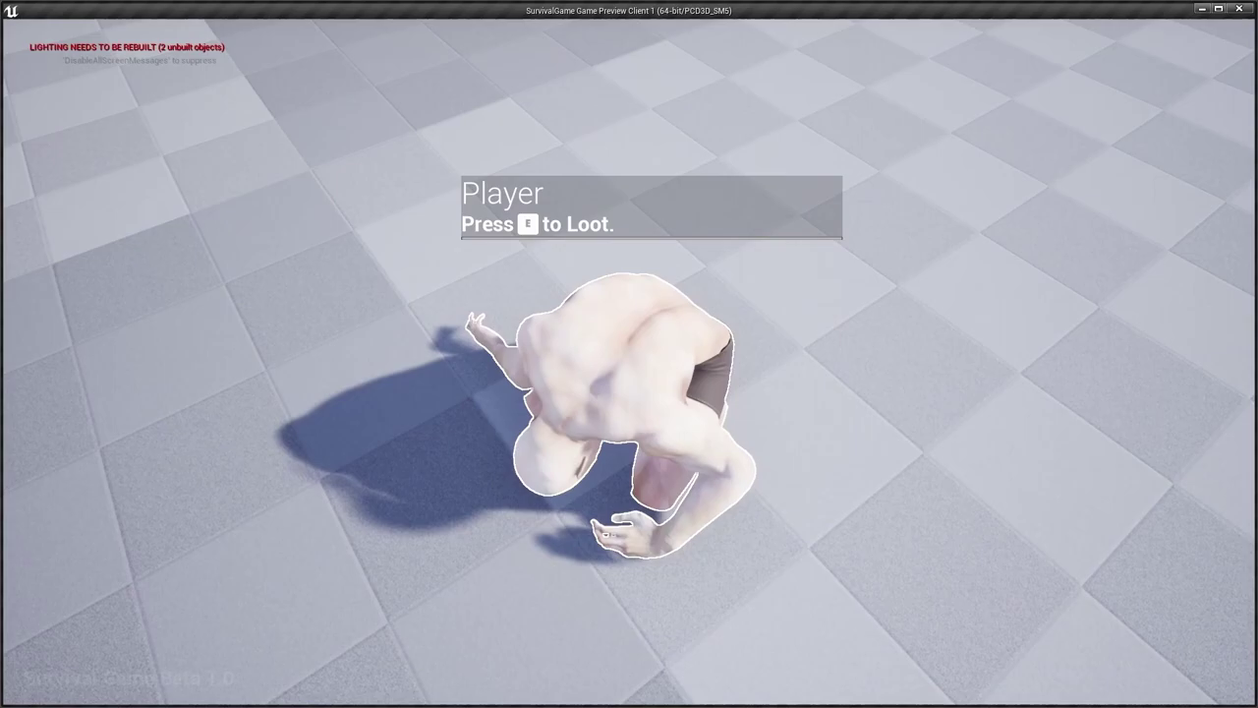
key(e)
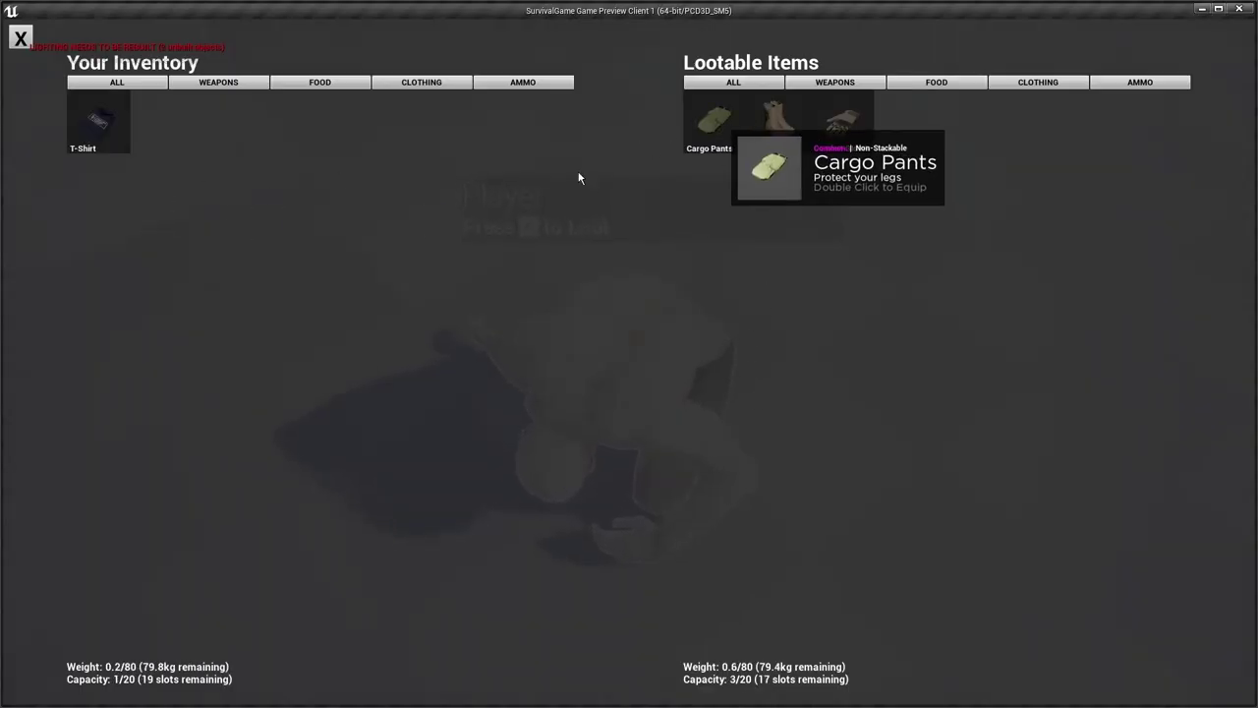
key(Escape)
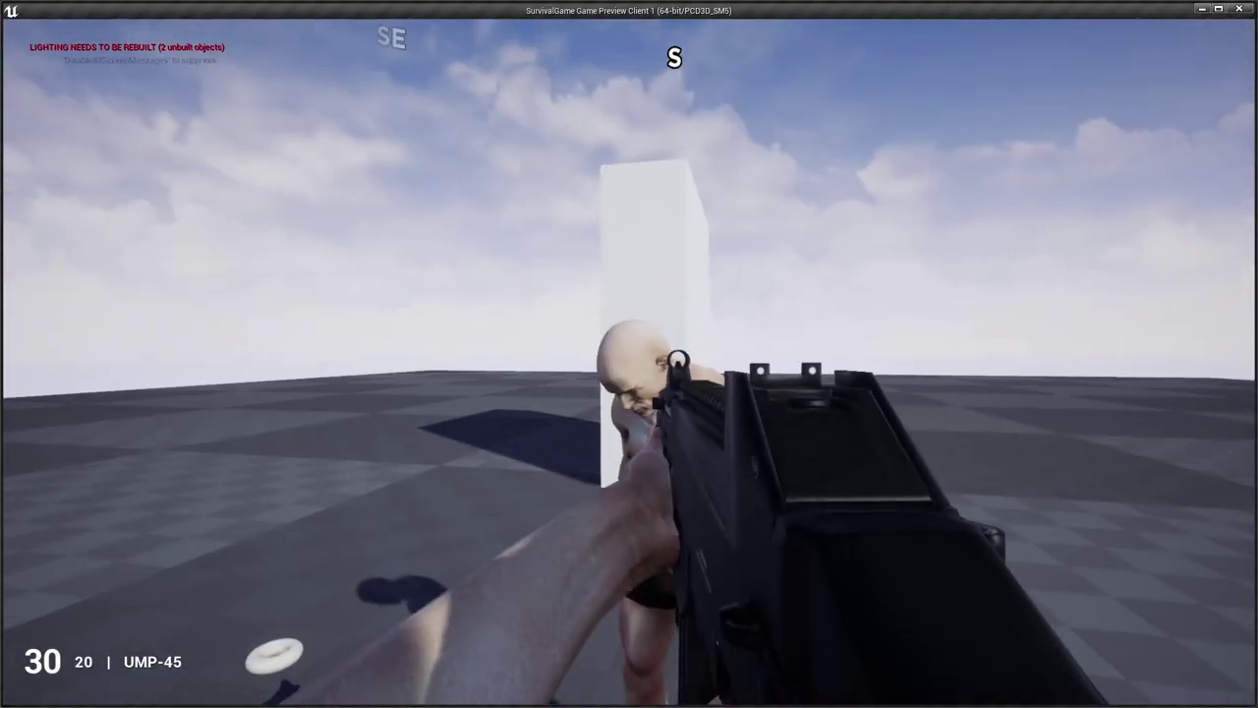
- Fire the UMP-45 at the zombie until it drops, then shoot the body twice more
click(629, 354)
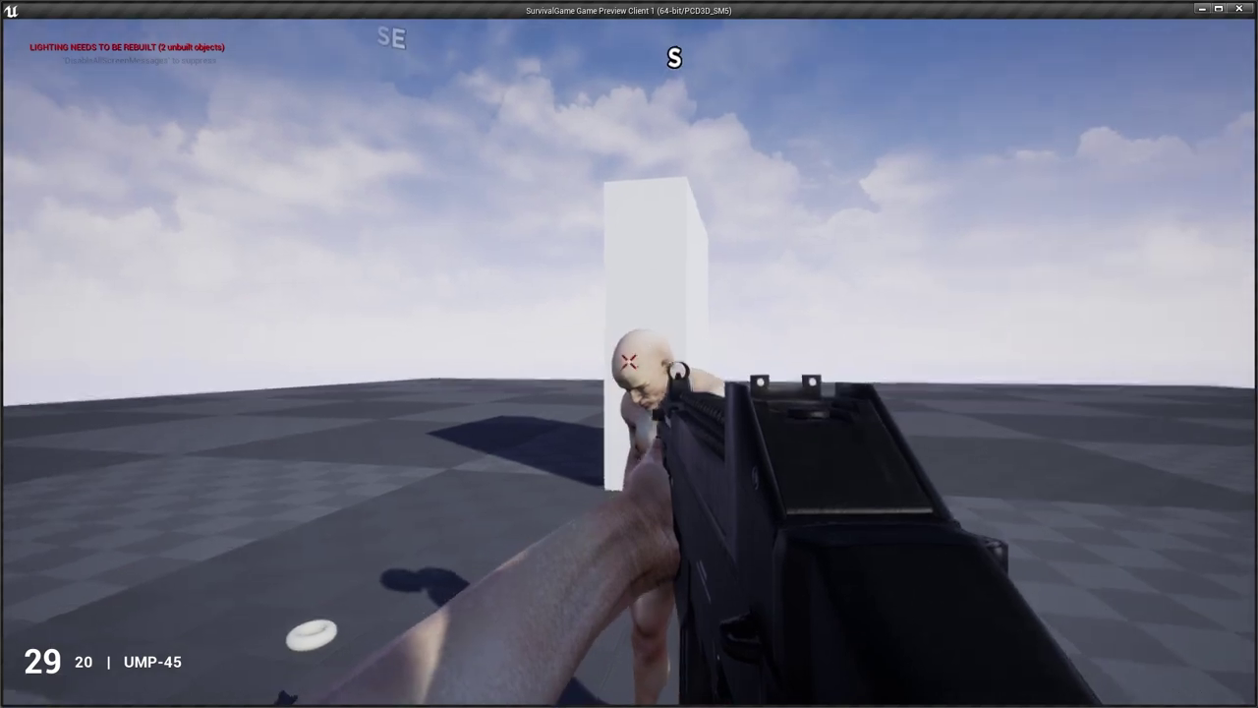
drag(629, 354, 551, 423)
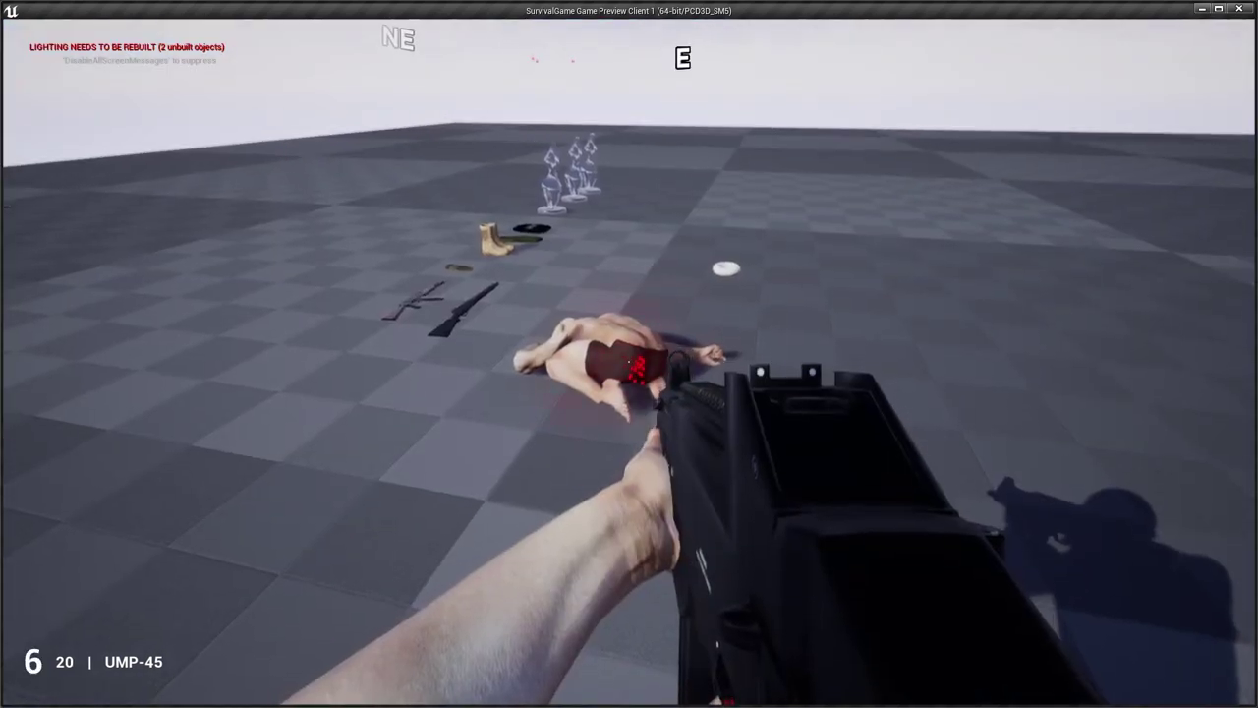
click(629, 354)
click(629, 353)
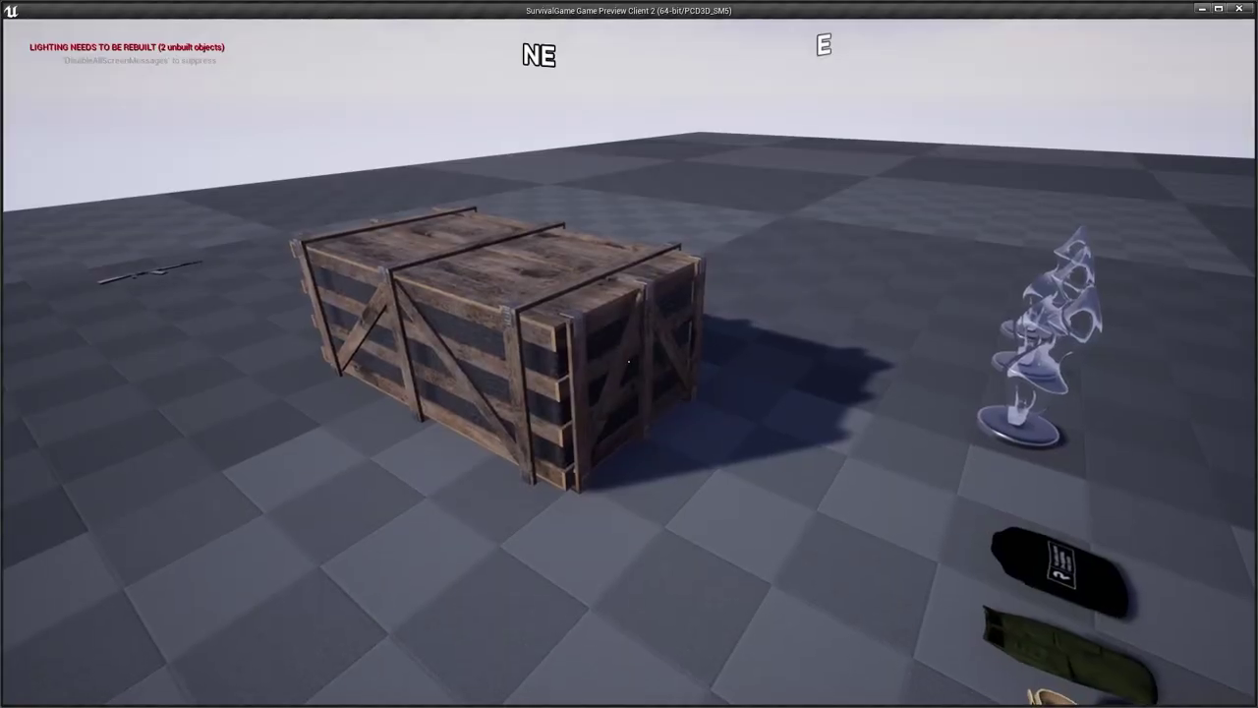
- Loot the chest, check the full-screen map, then walk over to the crouched zombie
key(w)
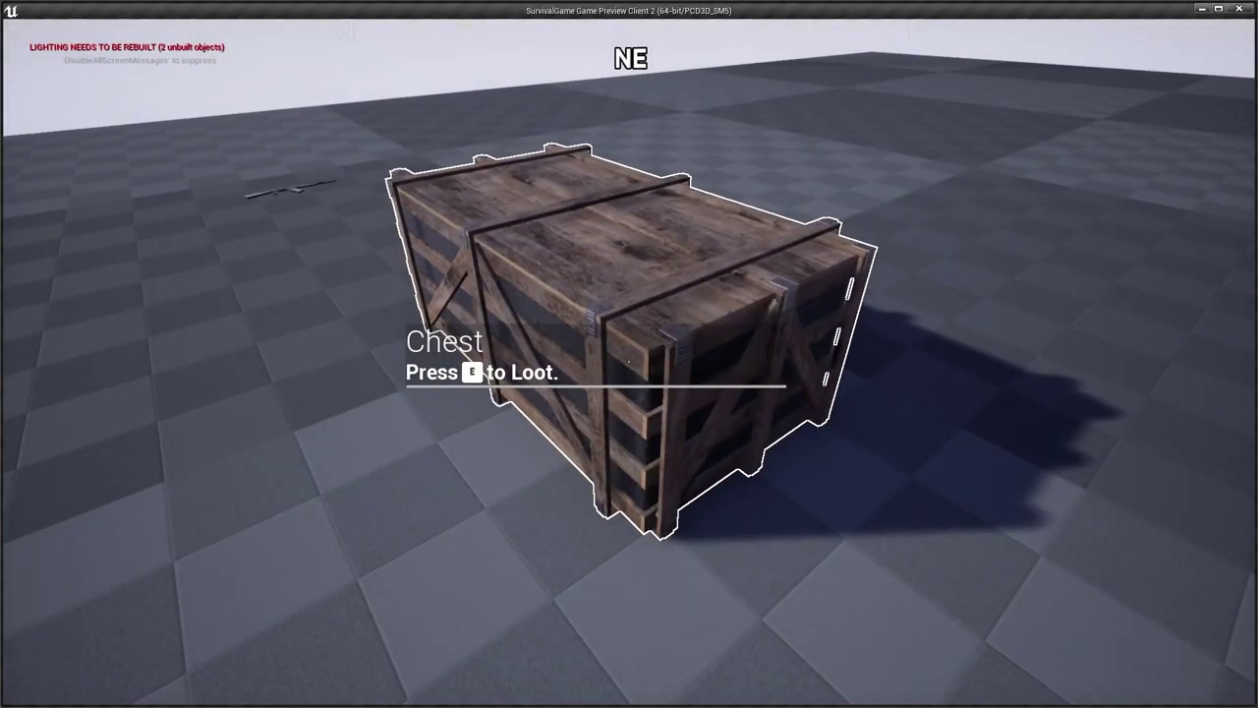
key(e)
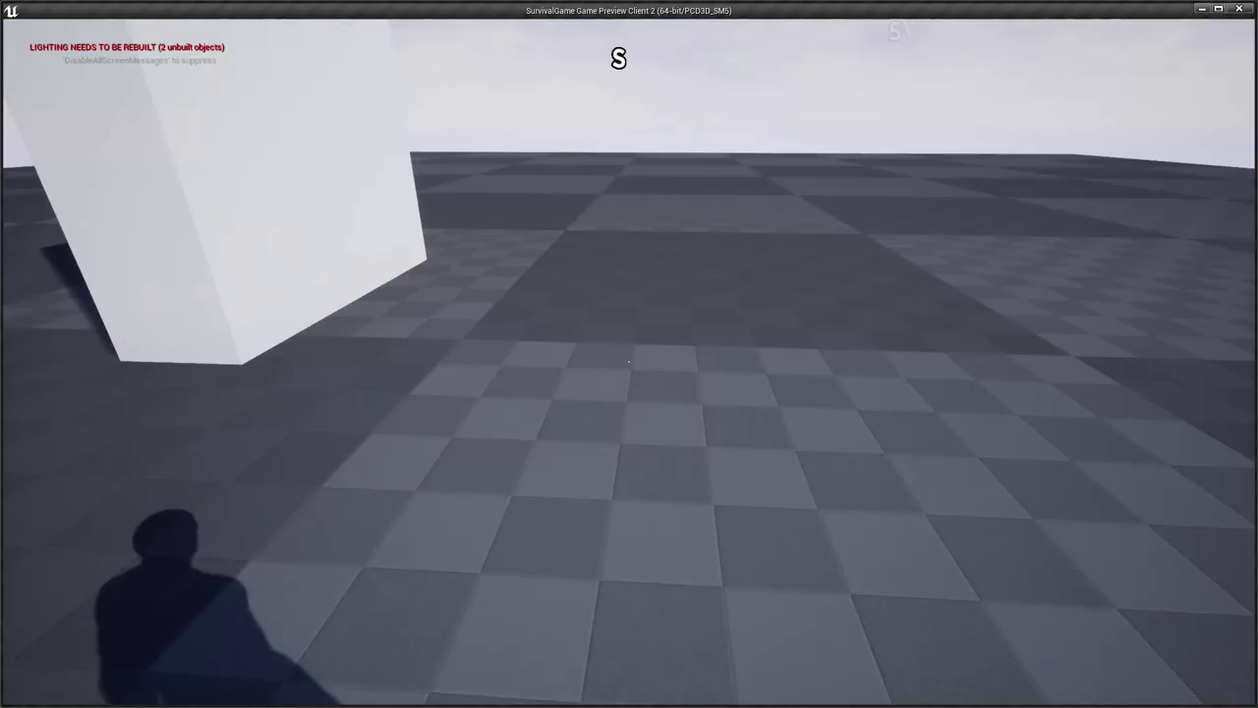
key(m)
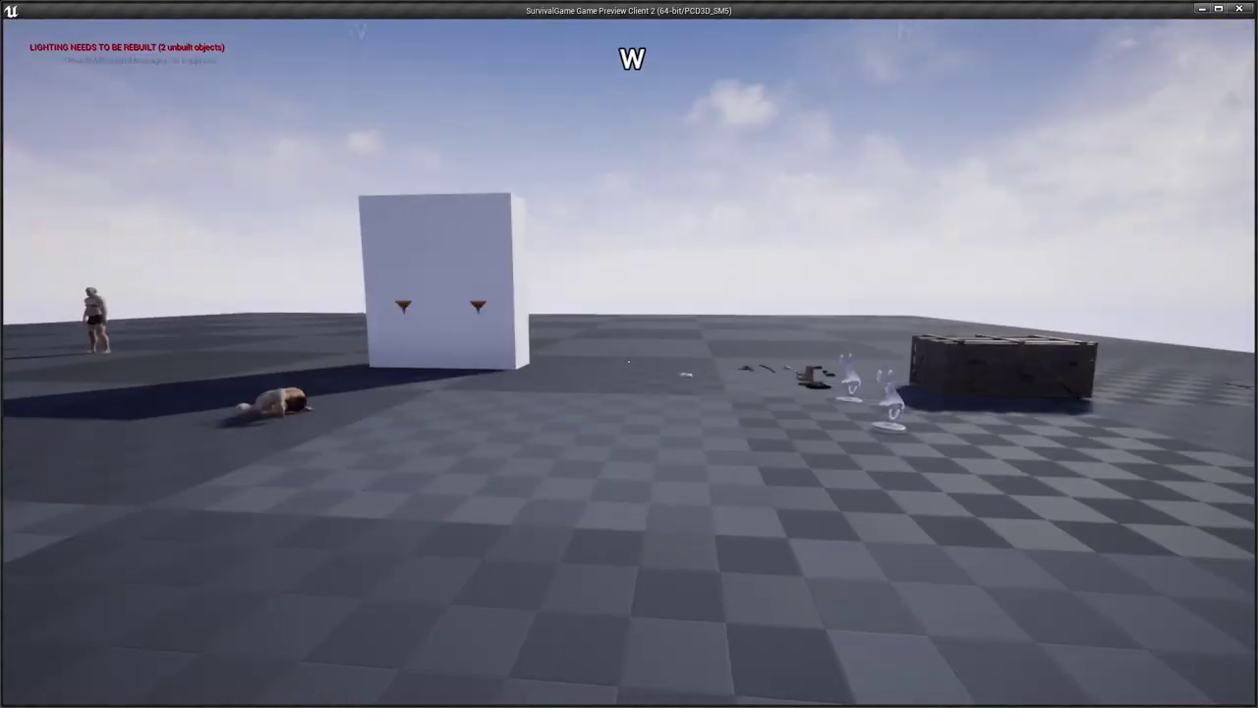
key(w)
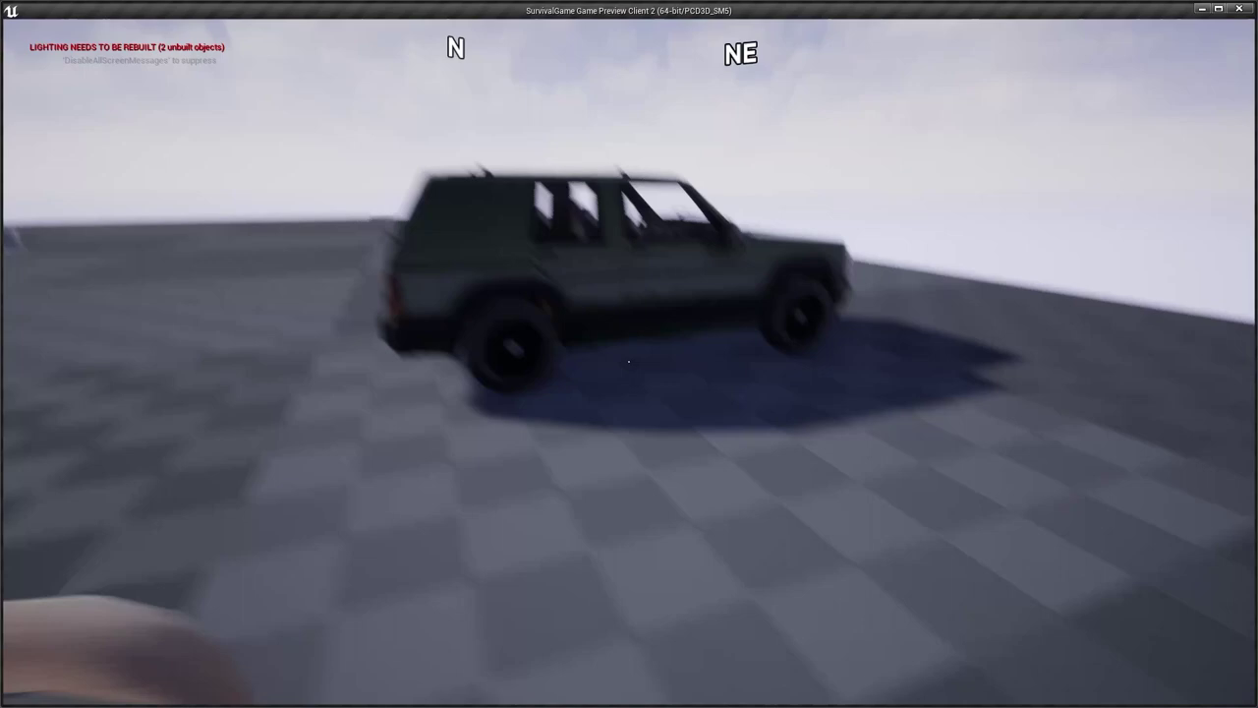
- Walk right up to the SUV door and get into the vehicle
key(w)
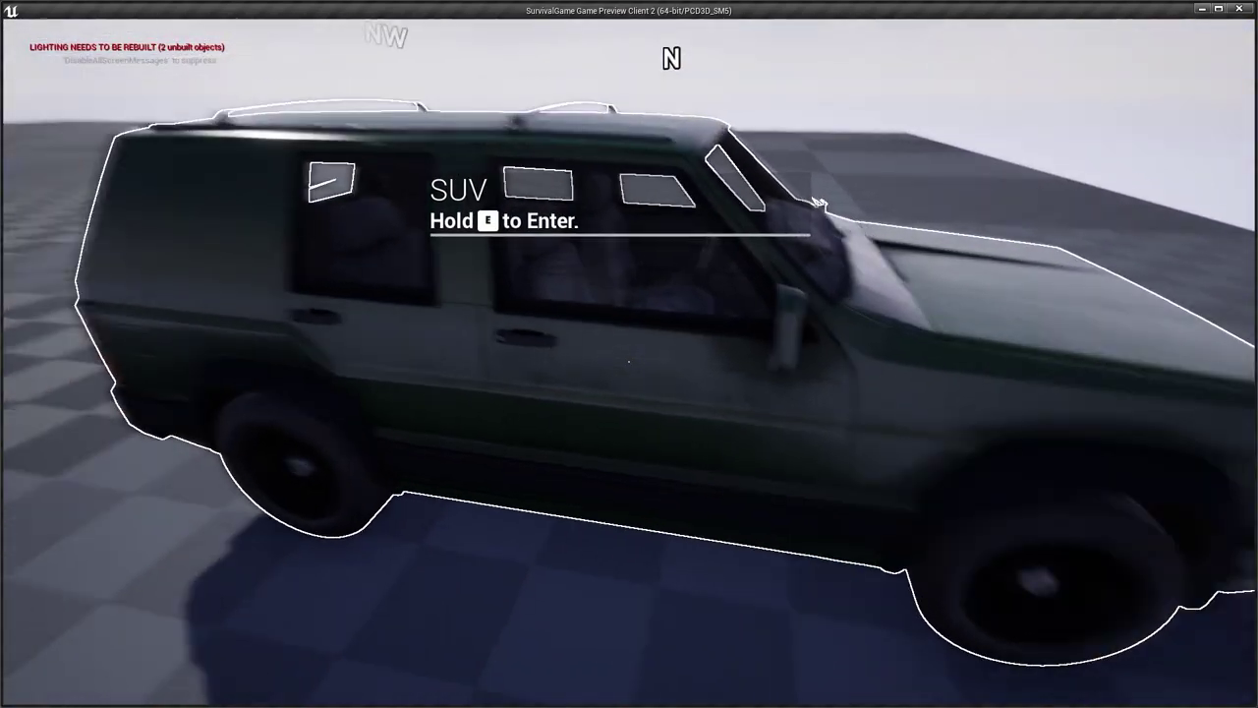
key(w)
key(e)
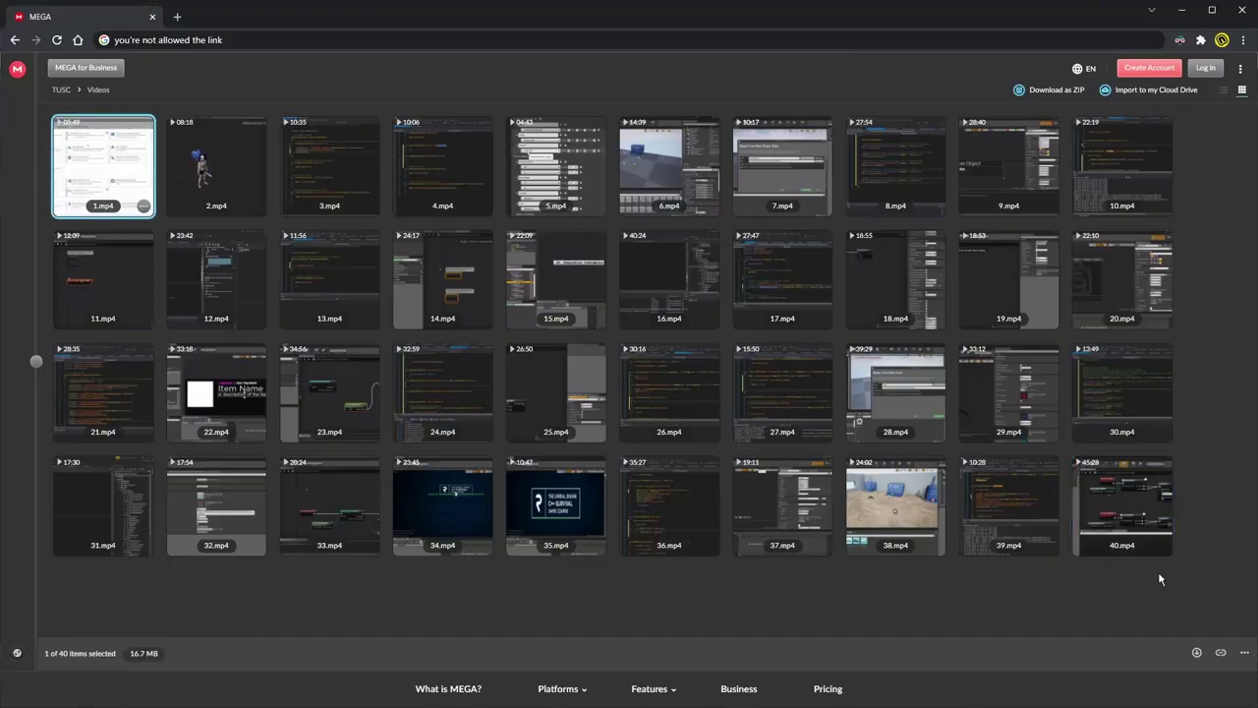
- Select all 40 video files (6.08 GB) in the MEGA Videos folder with Ctrl+A
key(ctrl+a)
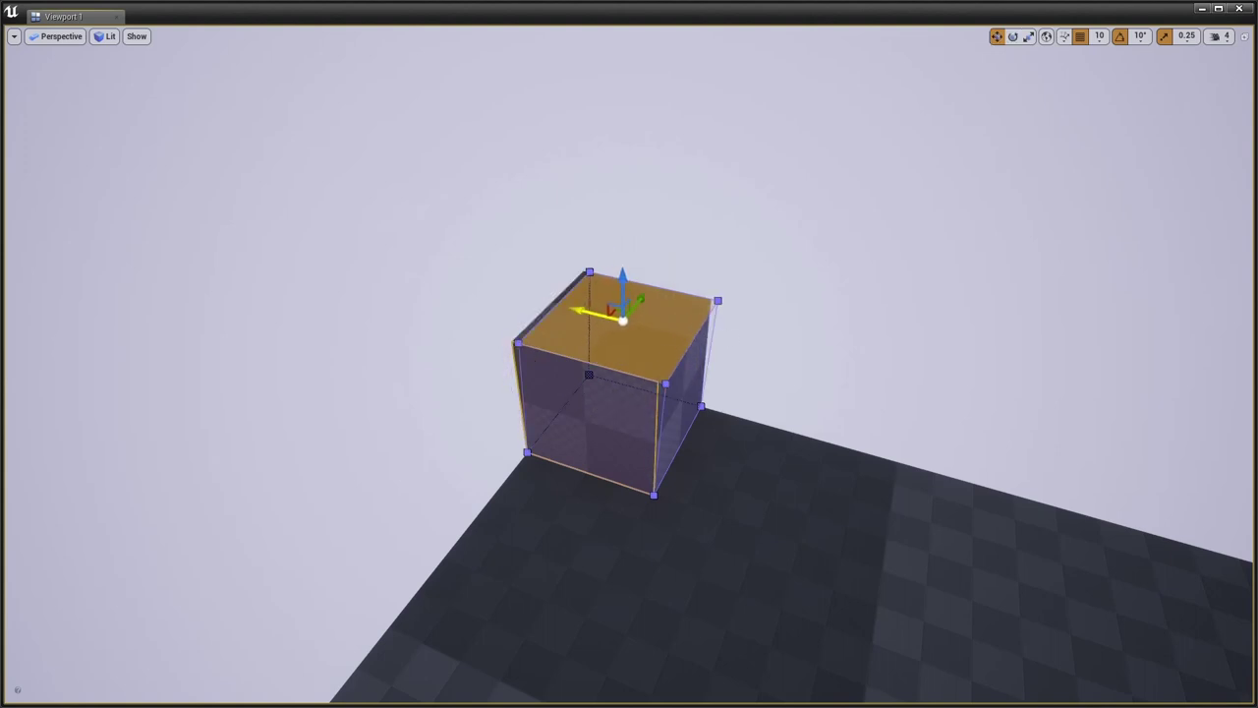
- Stretch the cube brush taller and lengthen it into a long wall
drag(618, 252, 615, 157)
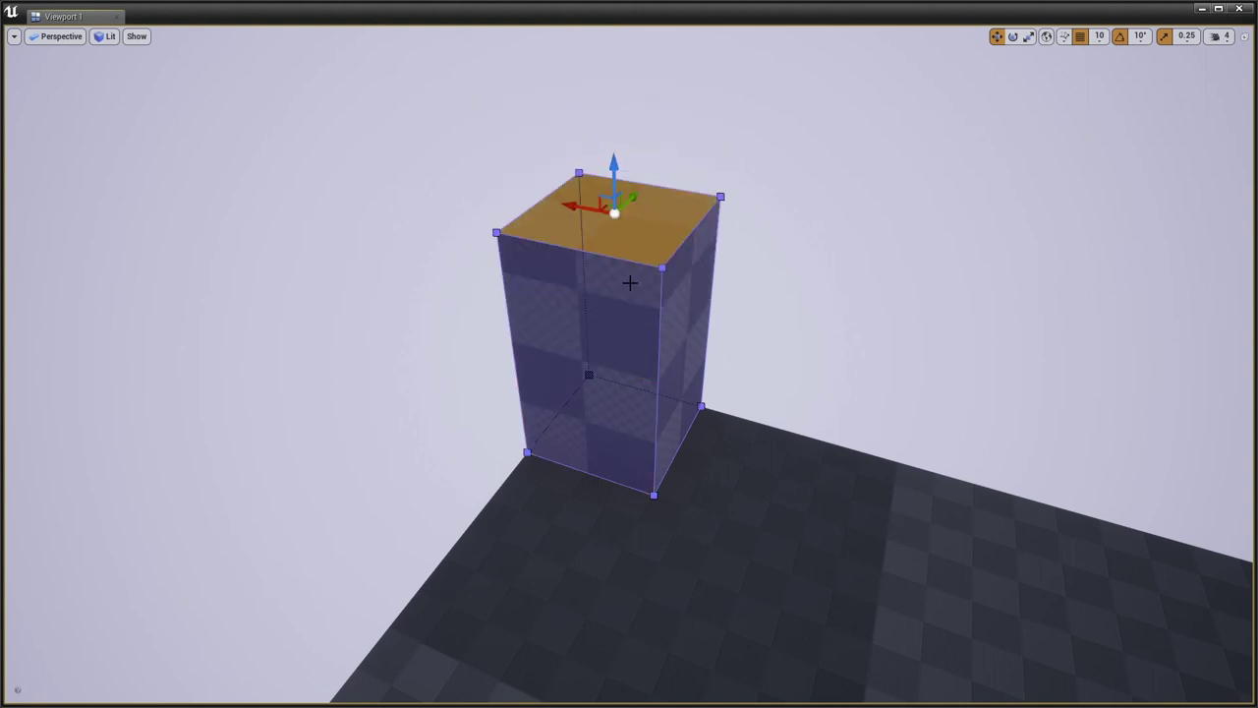
right_drag(623, 196, 665, 371)
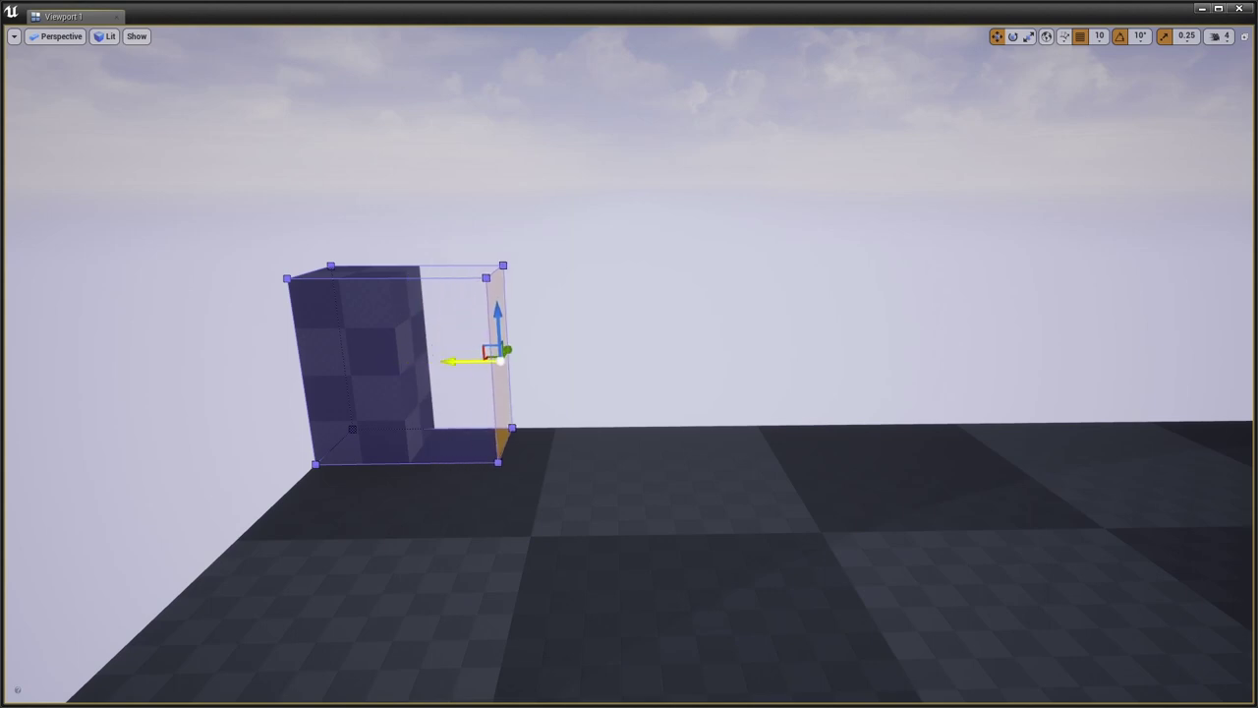
drag(584, 377, 949, 383)
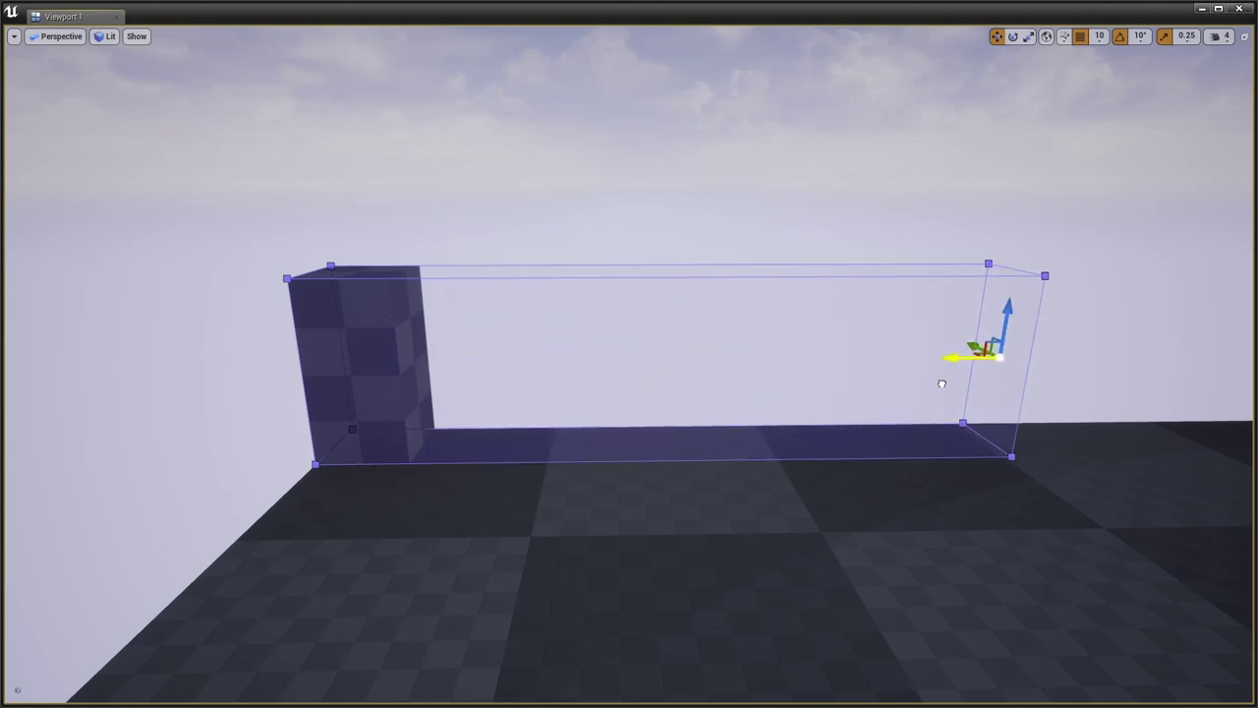
- Shrink another brush box's width and delete the dark wall slab
right_drag(935, 384, 464, 403)
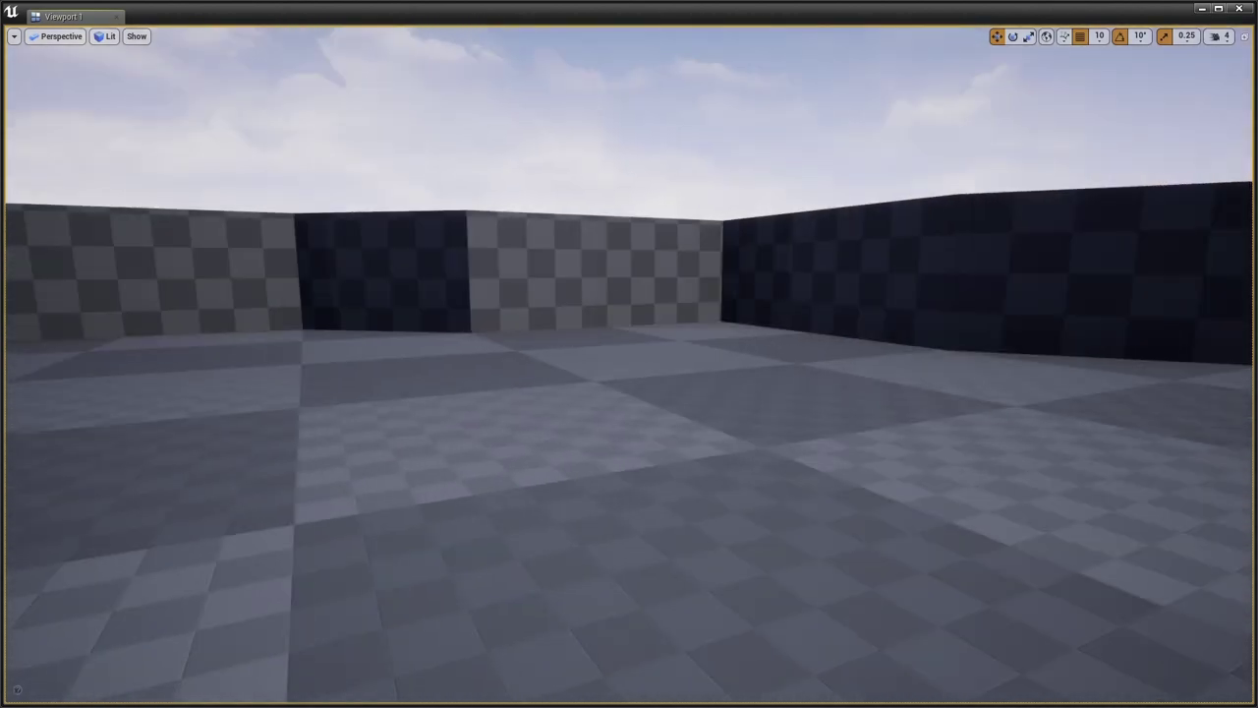
key(f)
drag(825, 279, 498, 168)
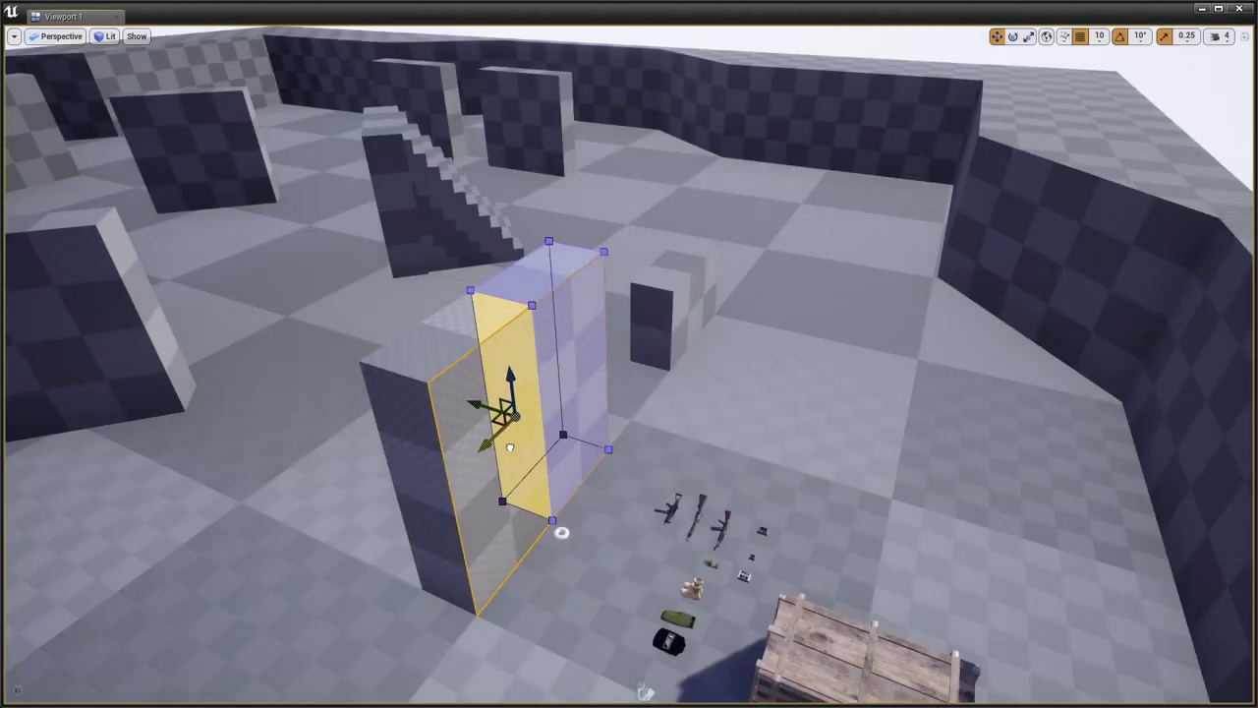
key(Delete)
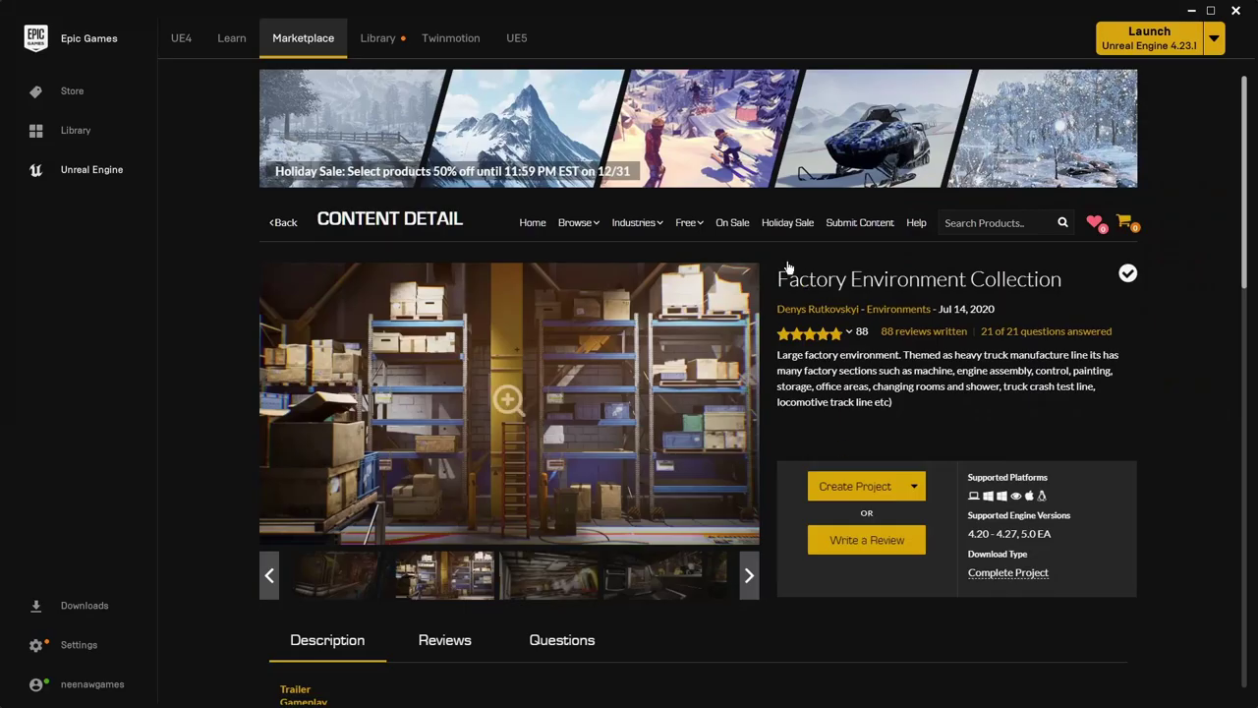
- View the Factory Environment Collection main screenshot full-size and page through six more slides
click(593, 359)
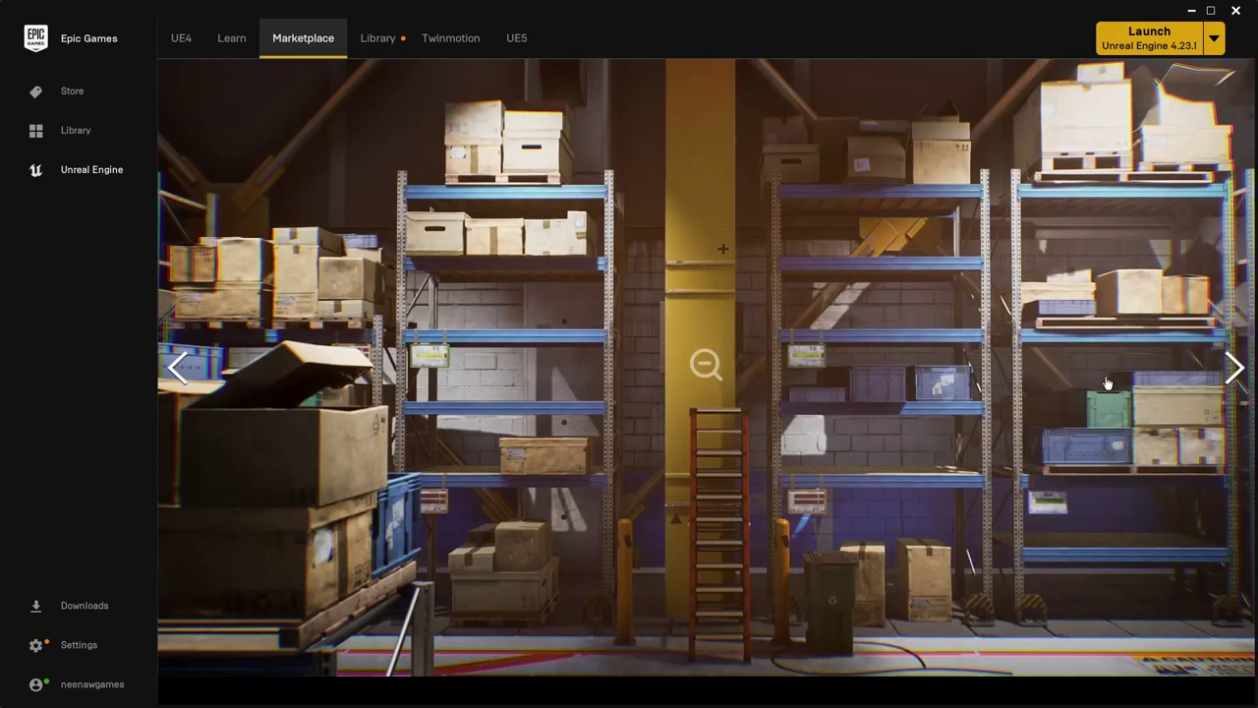
click(1232, 324)
click(1230, 332)
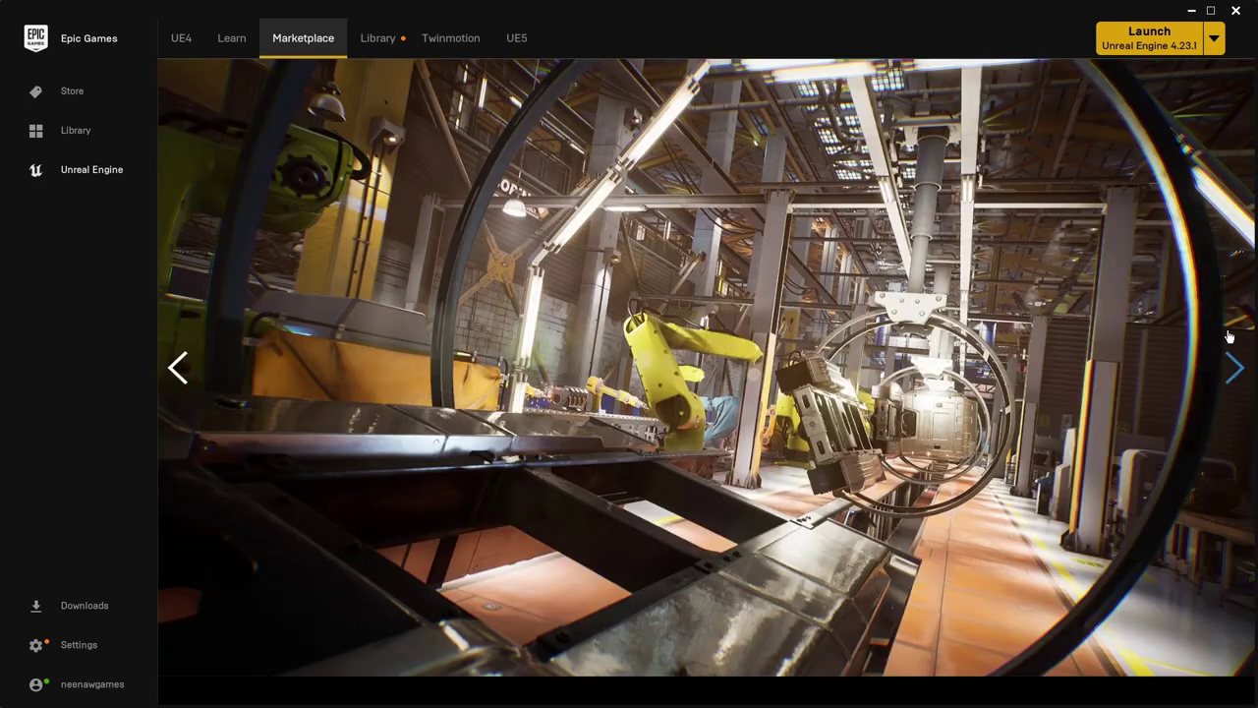
click(1229, 336)
click(1229, 336)
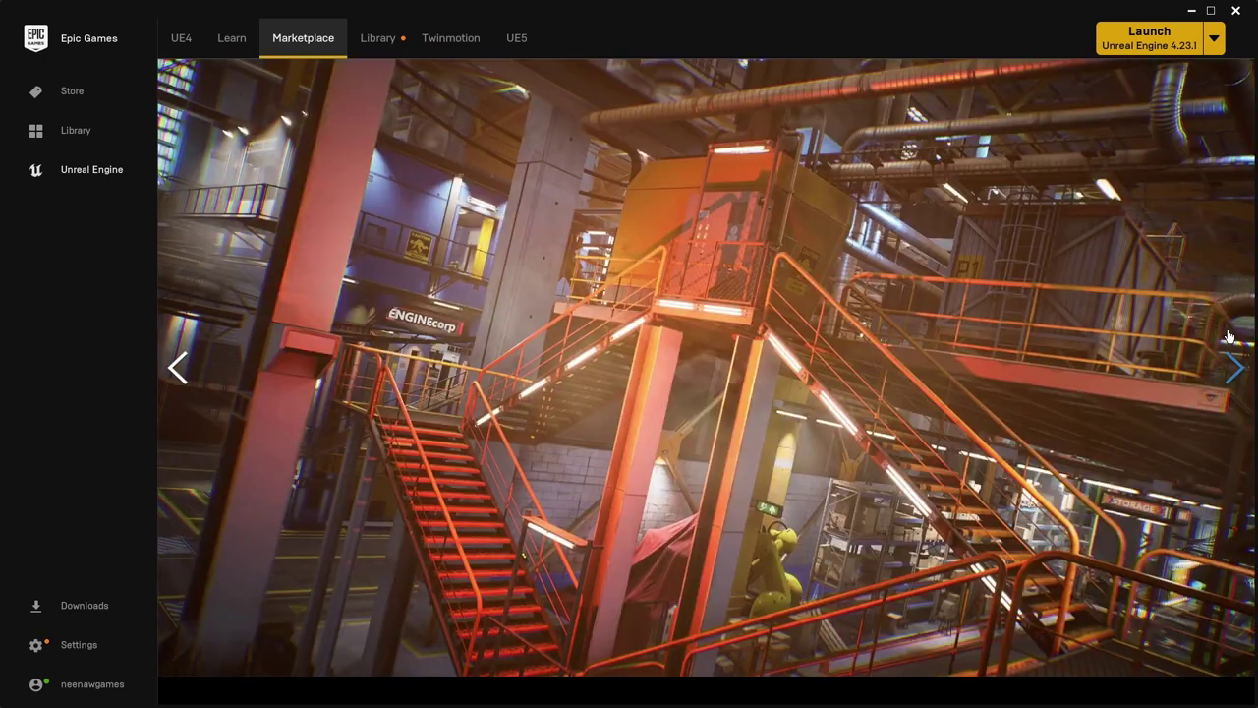
click(1229, 337)
click(1228, 336)
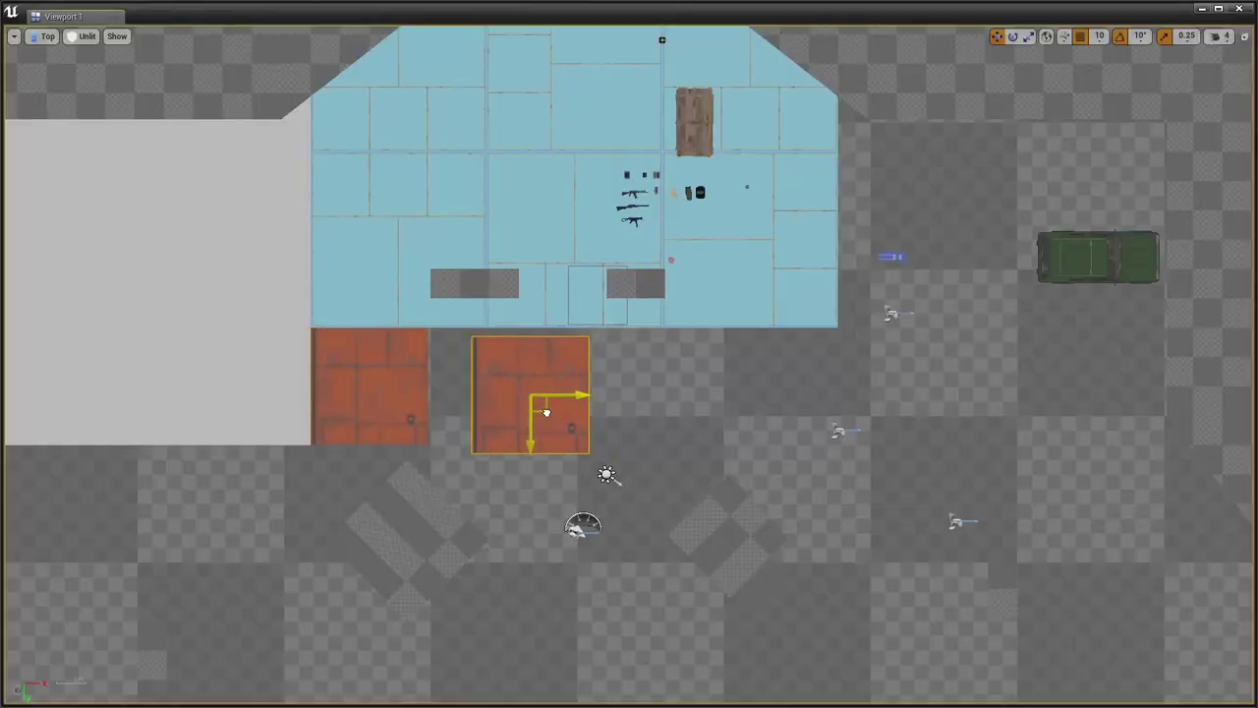
- Switch to Perspective Lit view and rotate the blue shelving rack about -50°
key(alt+g)
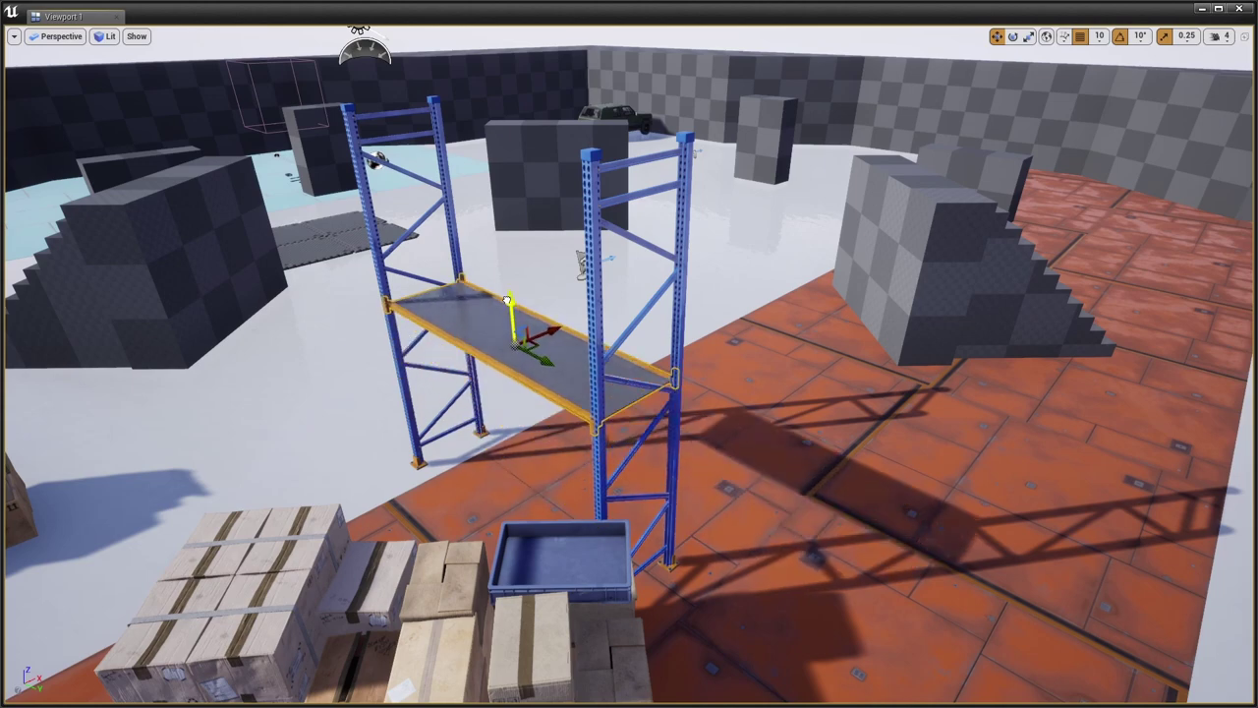
key(e)
mouse_move(491, 482)
mouse_down()
mouse_move(588, 475)
mouse_move(462, 575)
mouse_up()
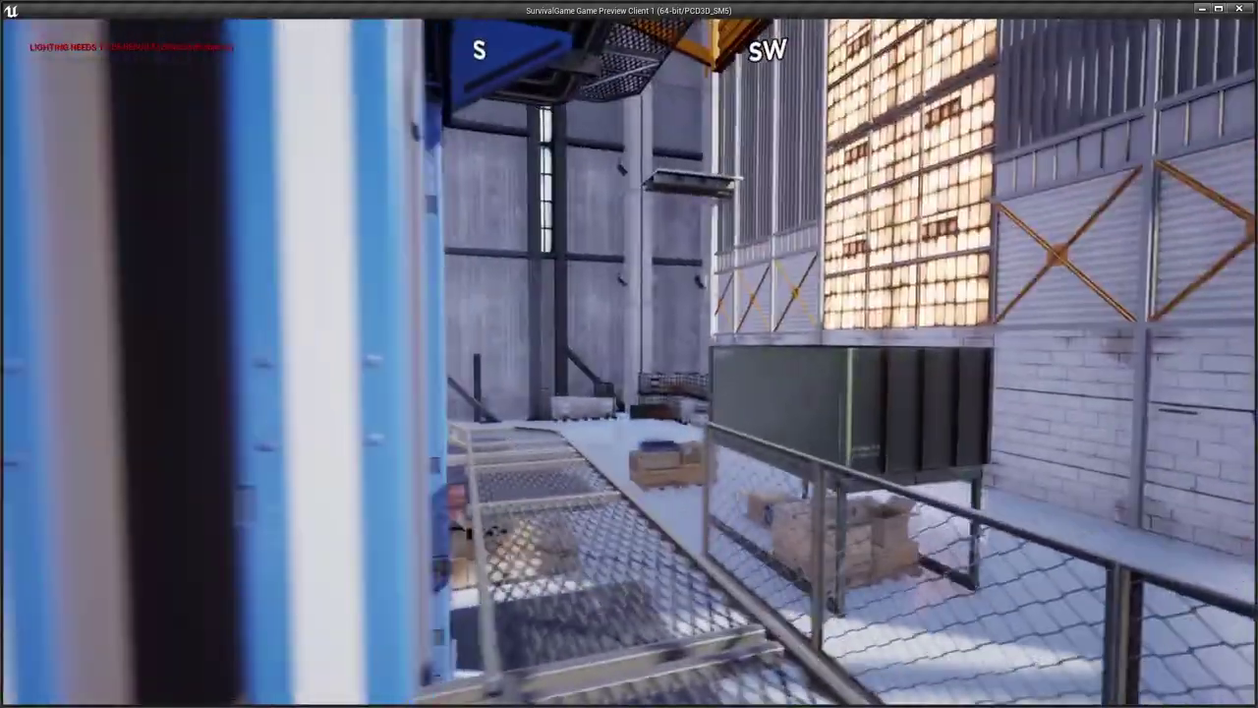
- Walk through the dressed factory warehouse in the play-in-editor preview
key(w)
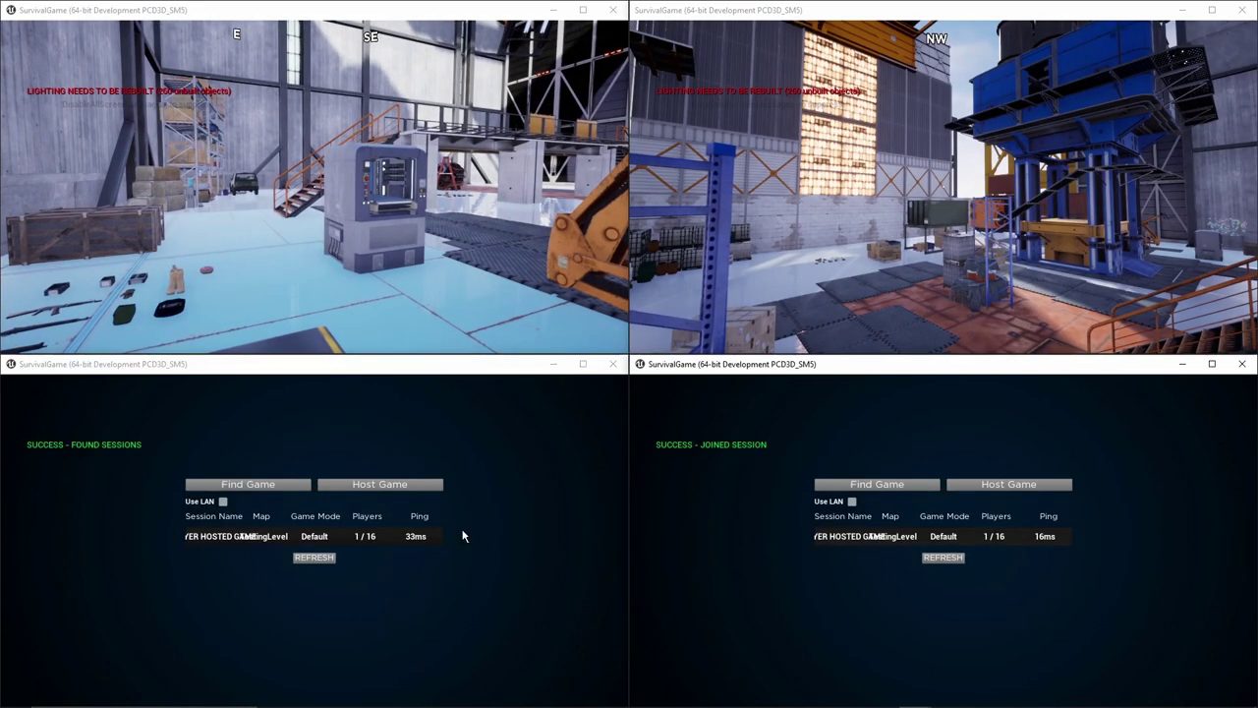
- Join the hosted session, then shoot another player dead with the top-left client's assault rifle
click(462, 535)
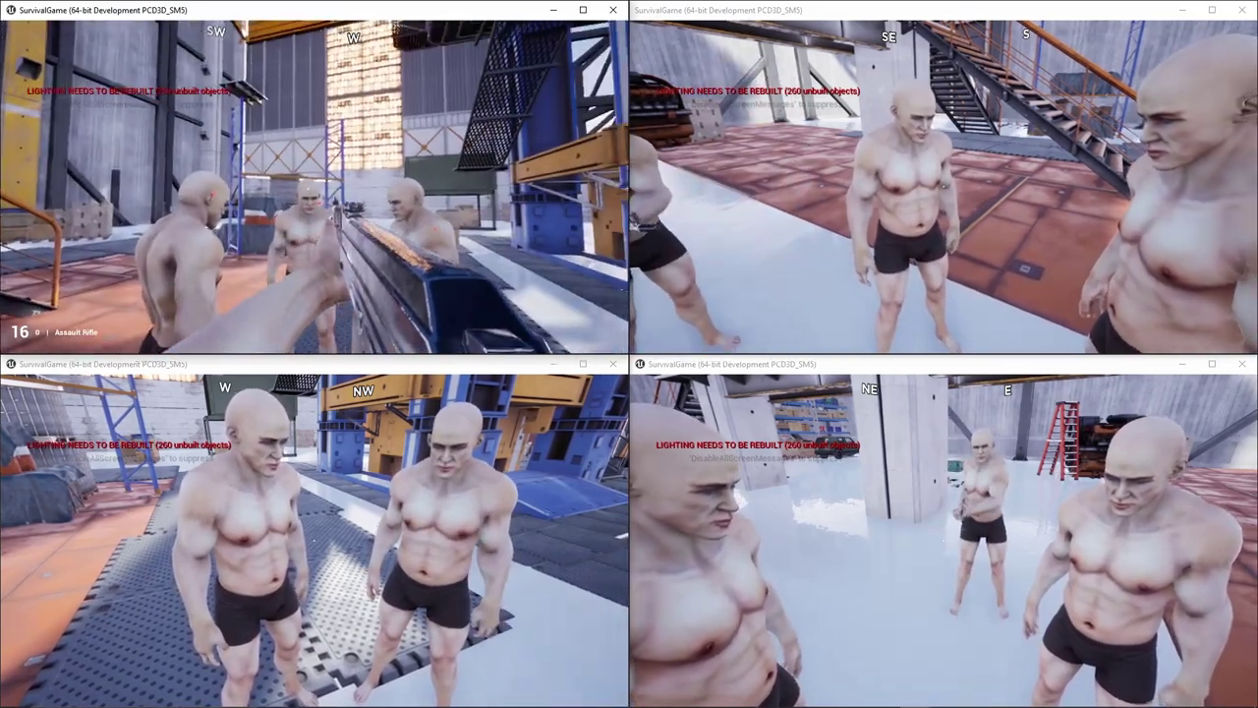
click(314, 186)
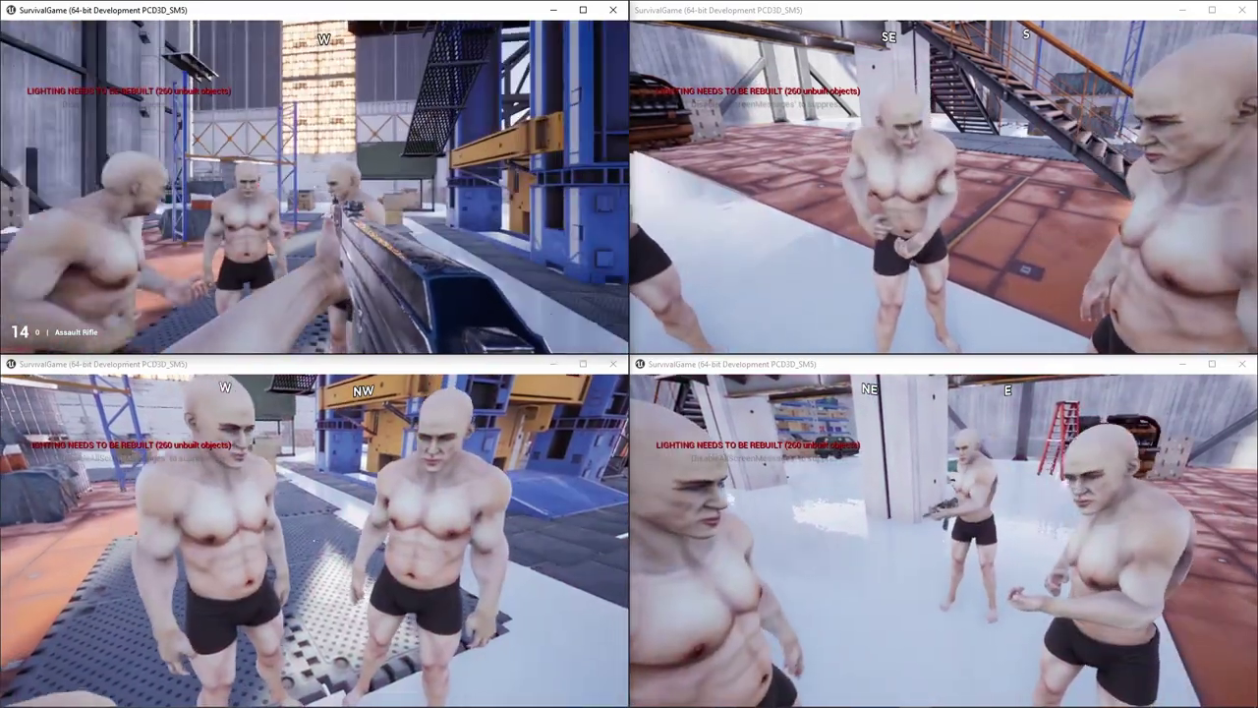
click(315, 187)
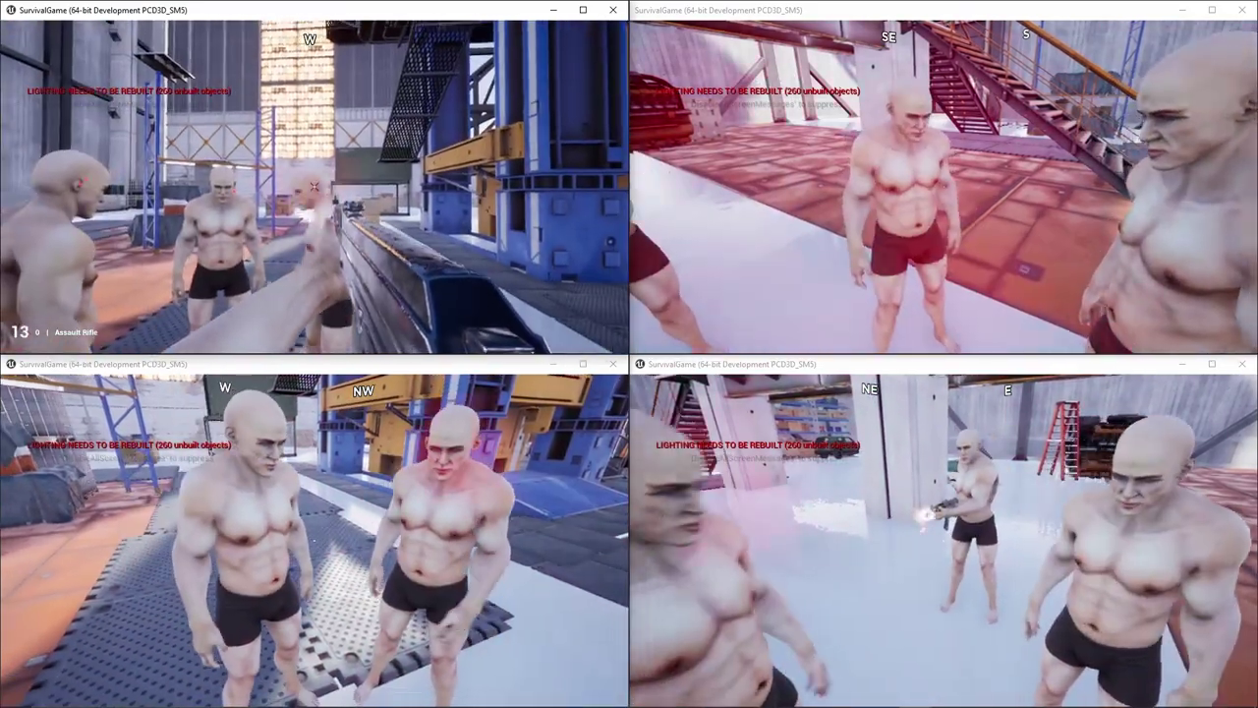
click(314, 187)
click(315, 187)
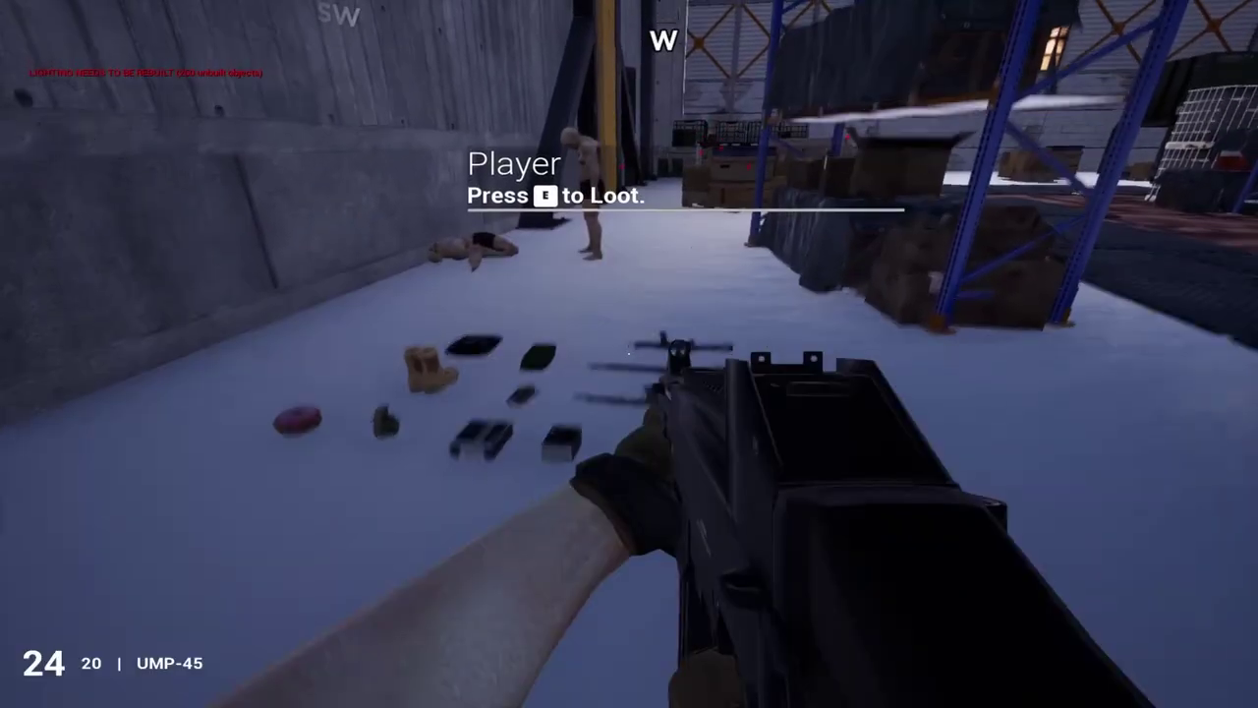
- Check nearby items, fire the M-14 at a distant player, and respawn after dying
key(e)
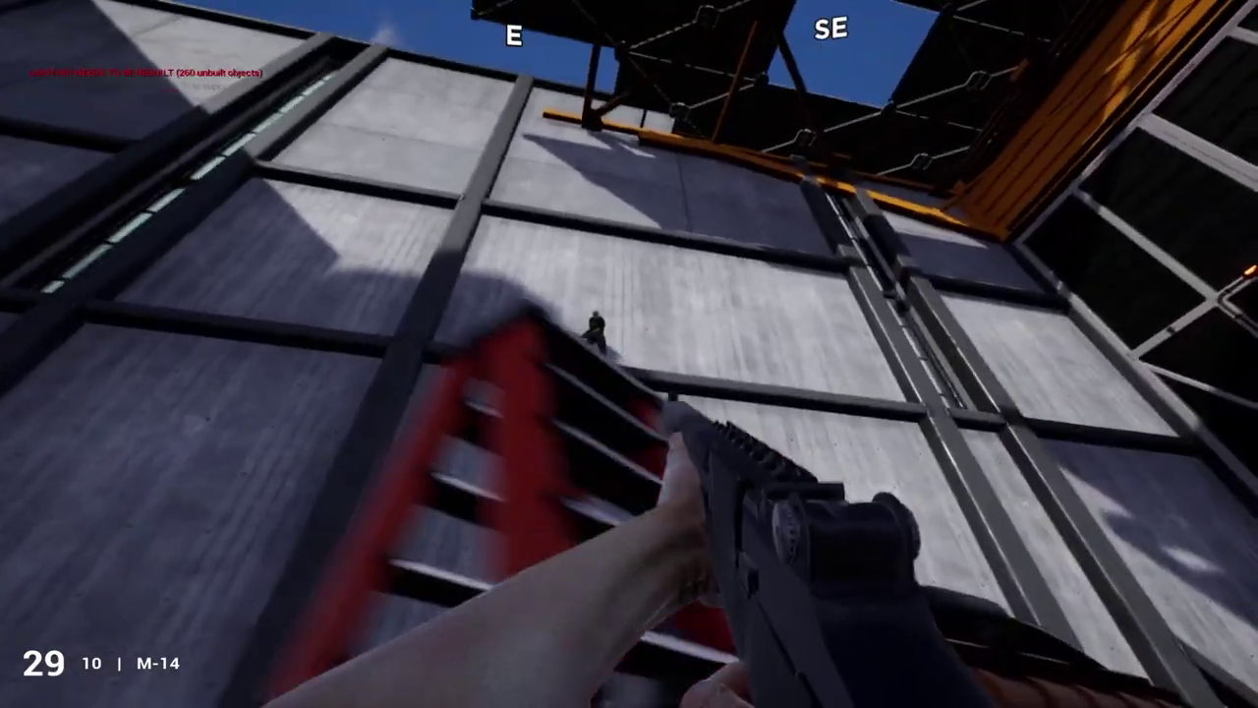
click(629, 353)
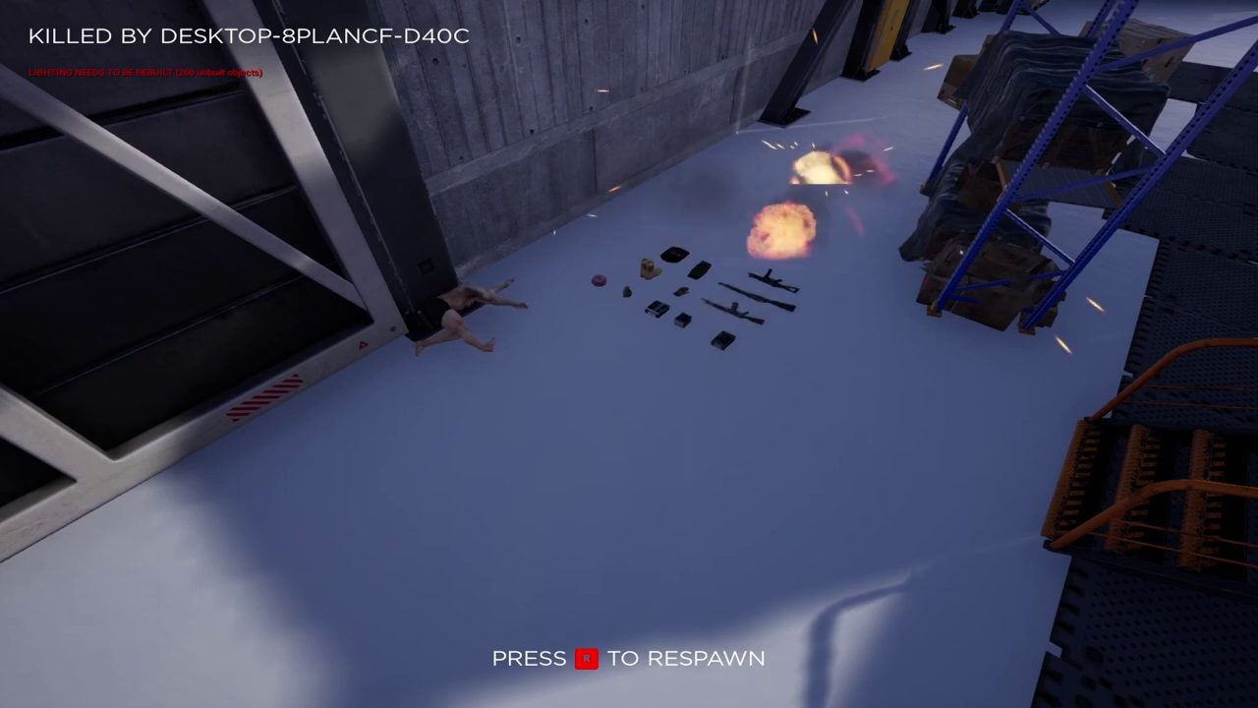
key(r)
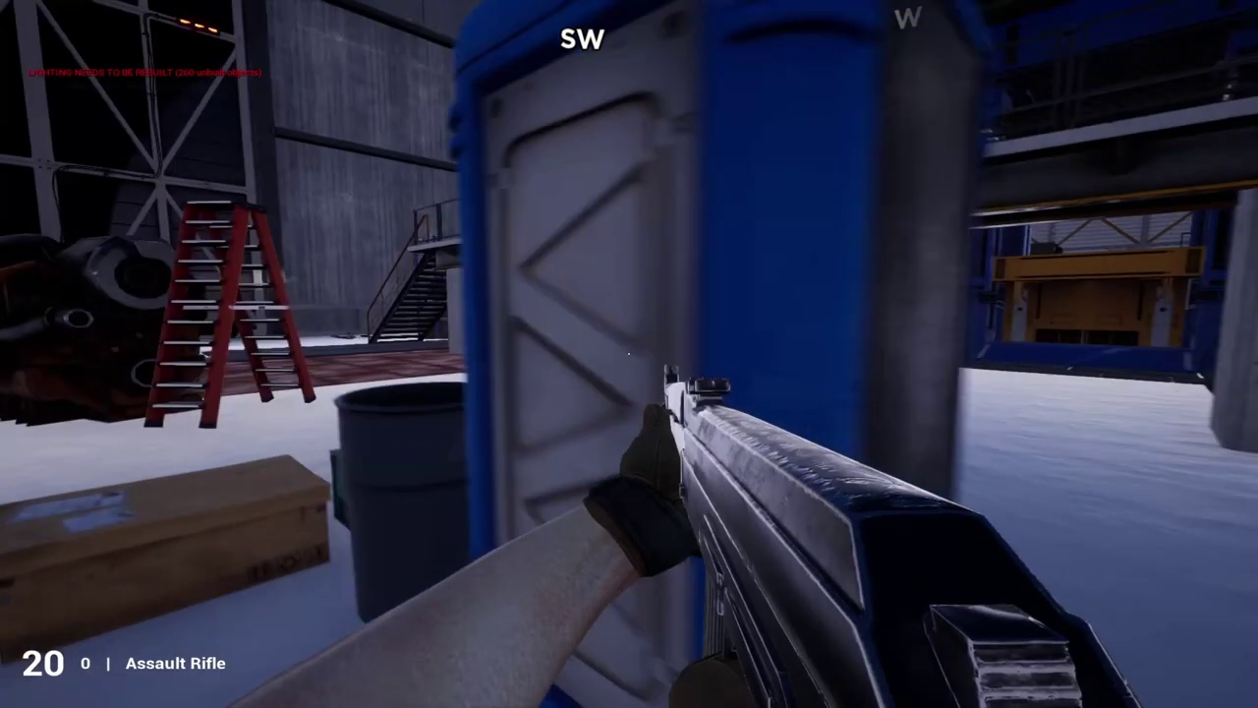
- Advance north past the red ladder and forklift, shooting the remaining enemy players
key(w)
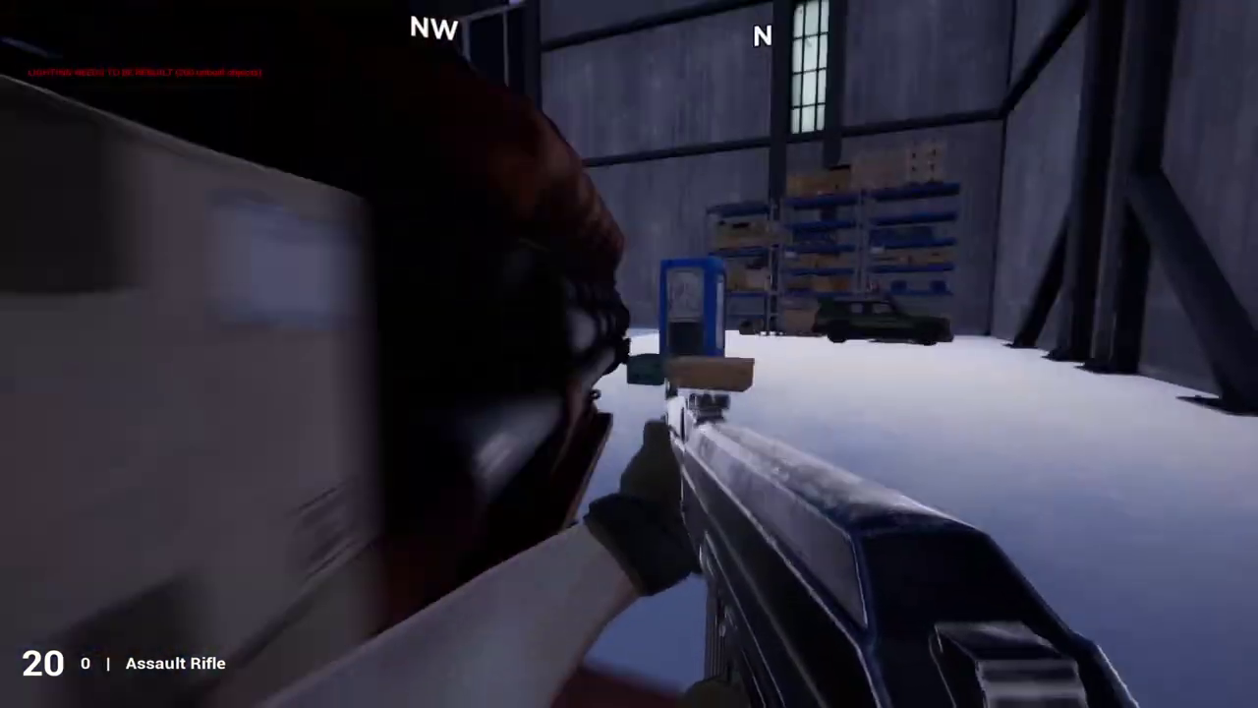
key(w)
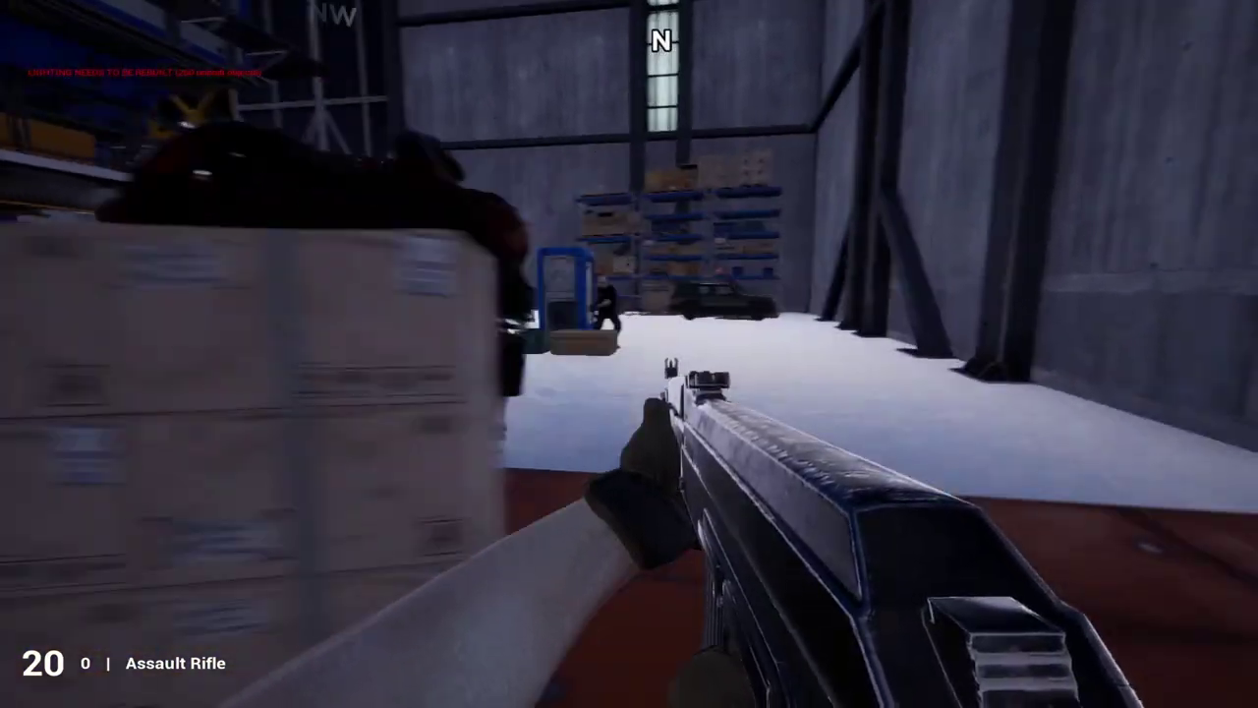
click(629, 354)
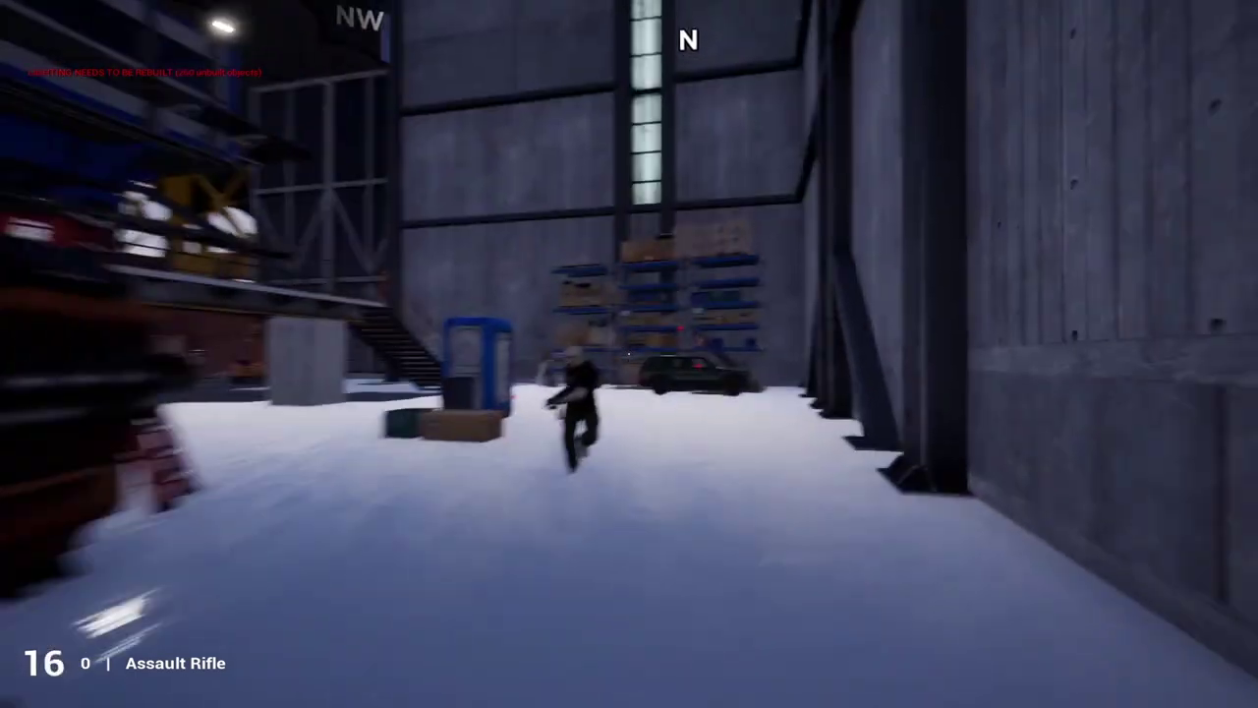
click(628, 354)
key(w)
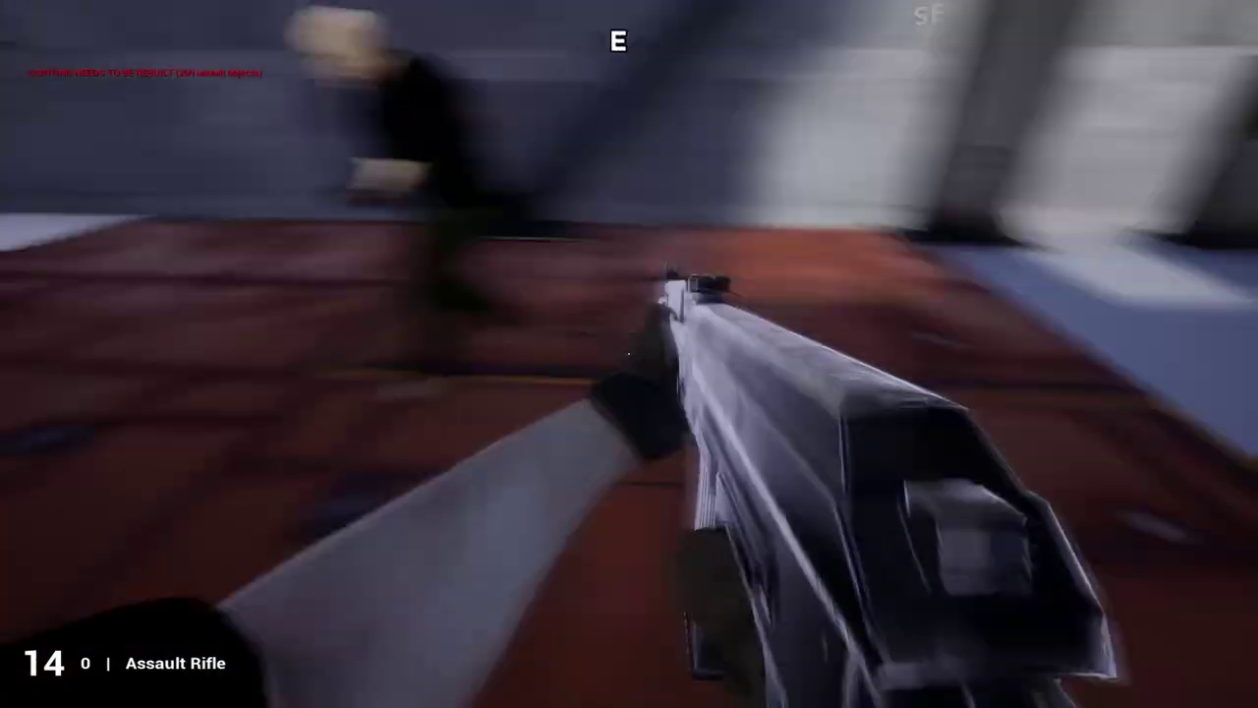
click(629, 354)
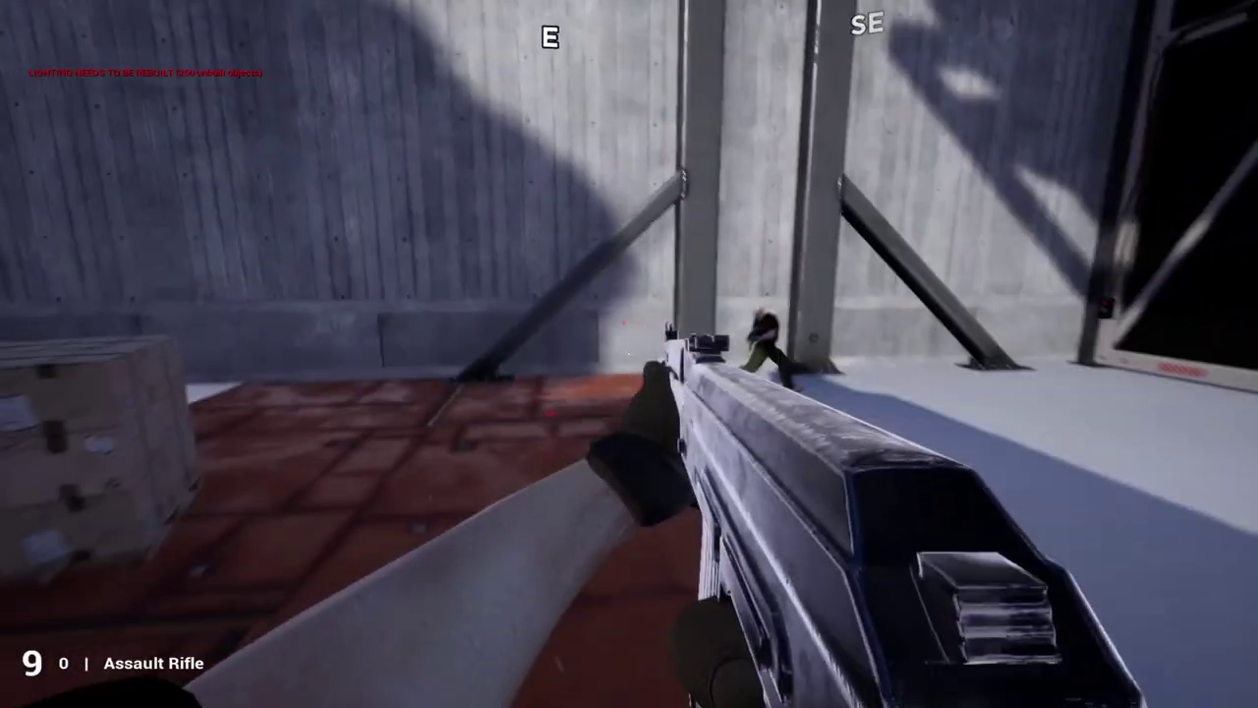